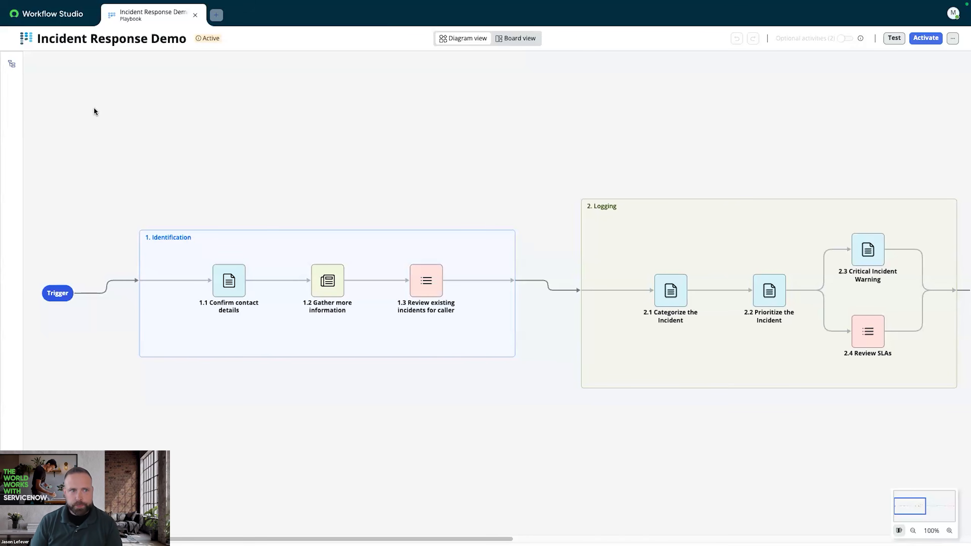
# - Show the playbook variants and read through the help pages on how variants work
pyautogui.click(11, 66)
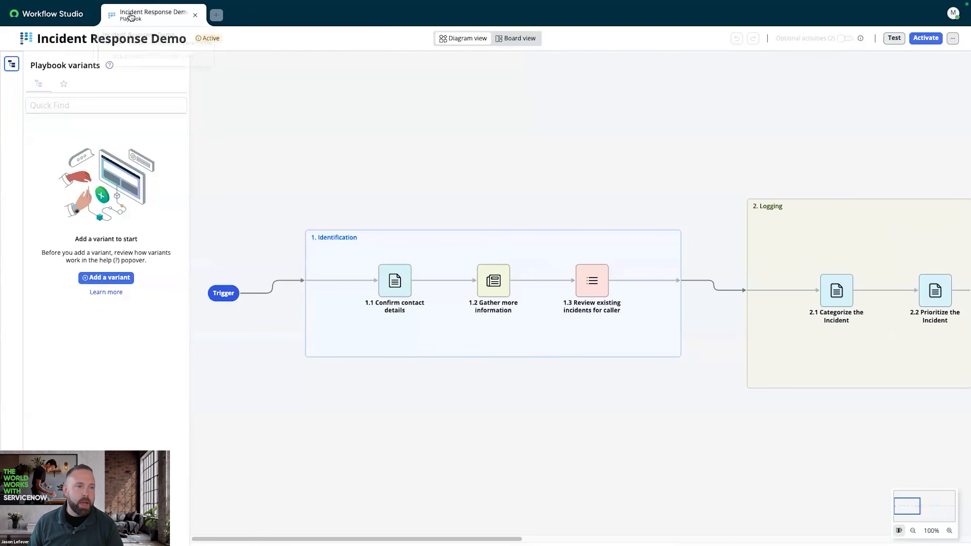
pyautogui.click(110, 65)
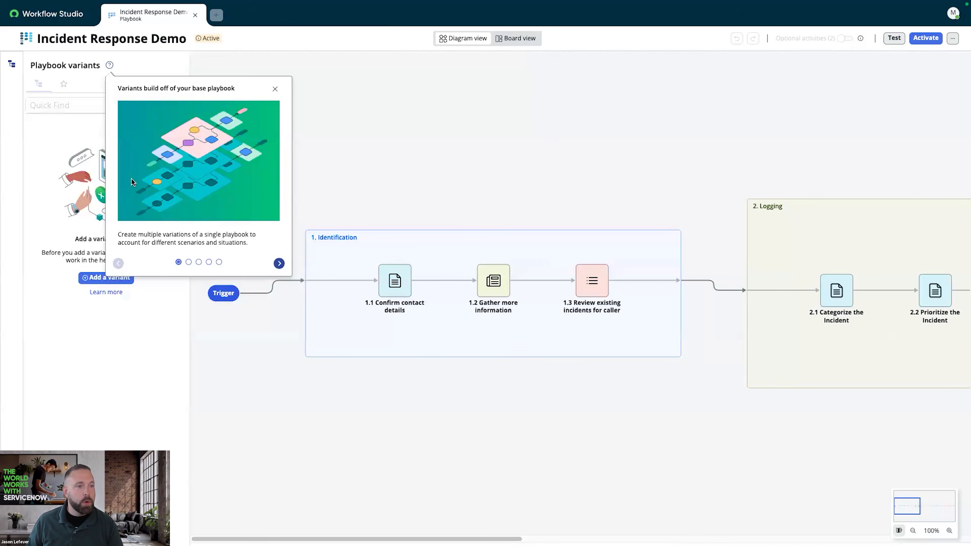
pyautogui.click(280, 267)
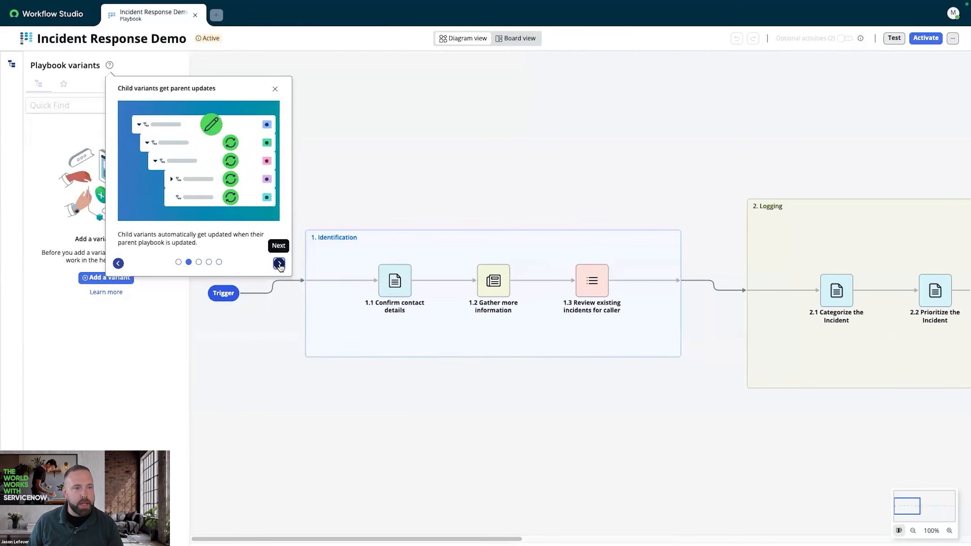
pyautogui.click(279, 267)
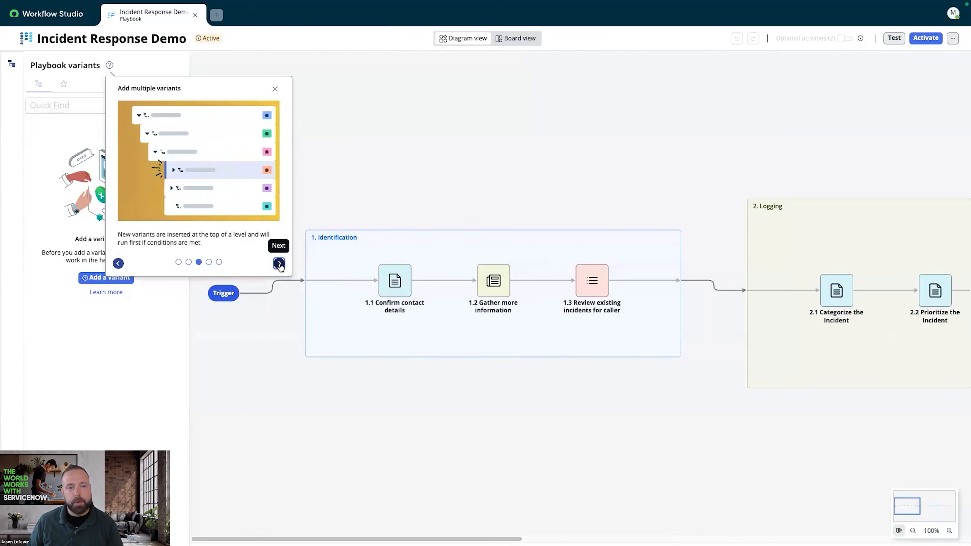
pyautogui.click(280, 266)
pyautogui.click(279, 267)
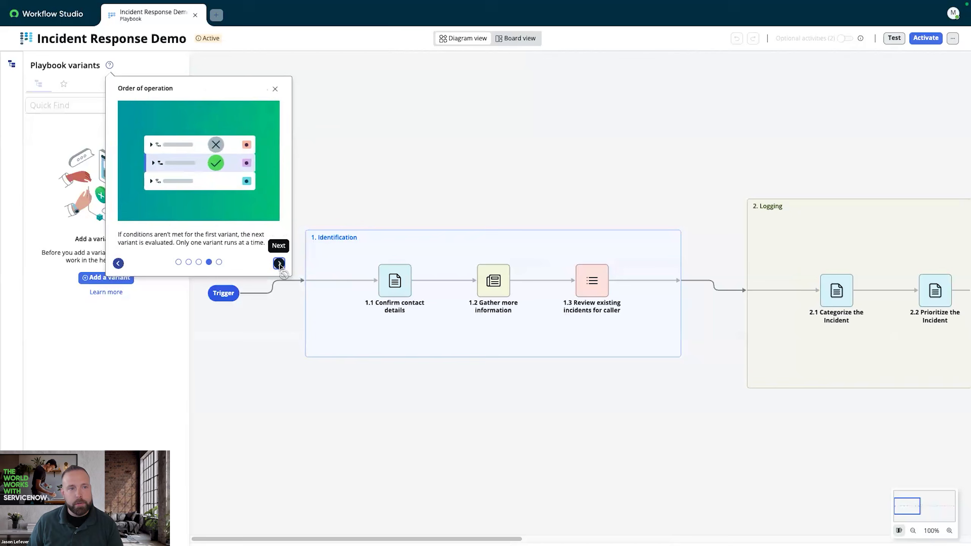
pyautogui.click(275, 89)
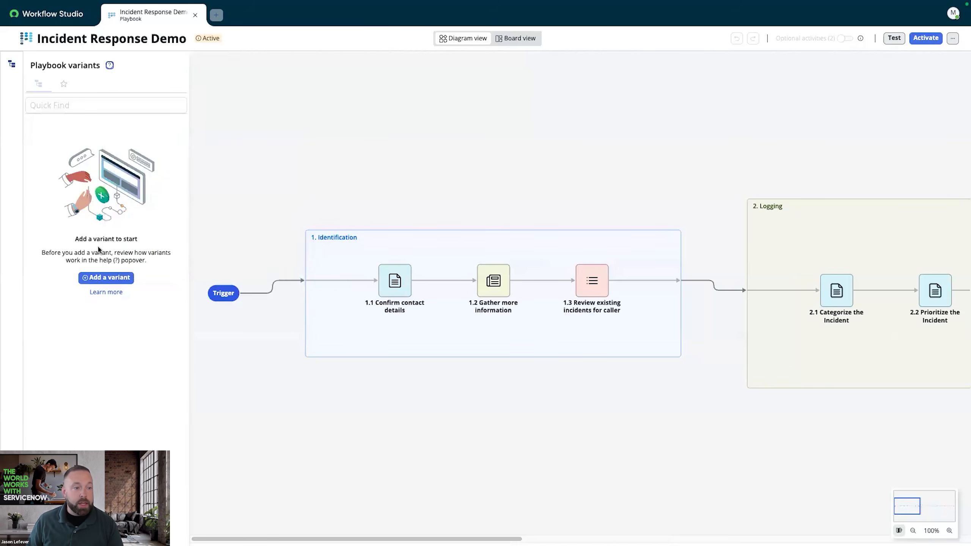
# - Begin a new playbook variant and name it Hardware
pyautogui.click(102, 278)
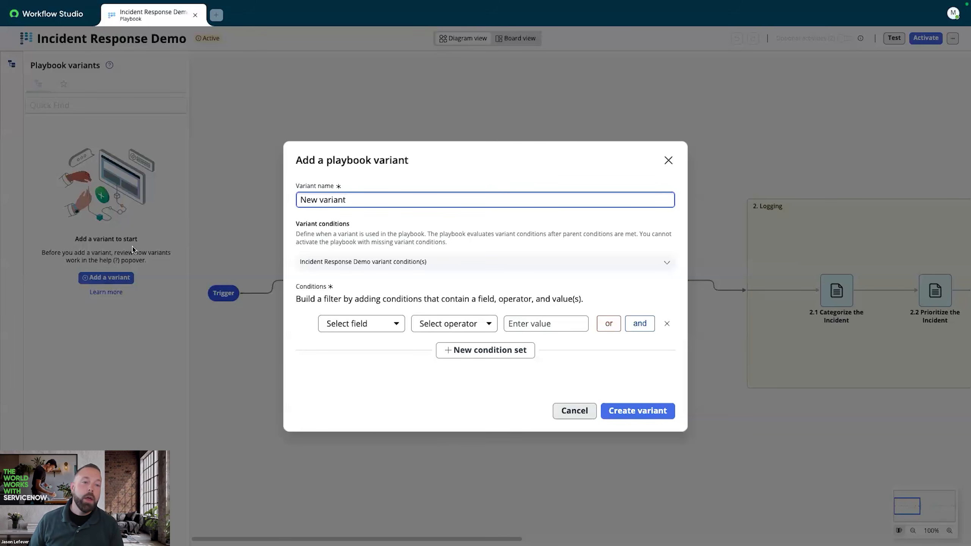
pyautogui.moveTo(346, 200); pyautogui.dragTo(302, 203)
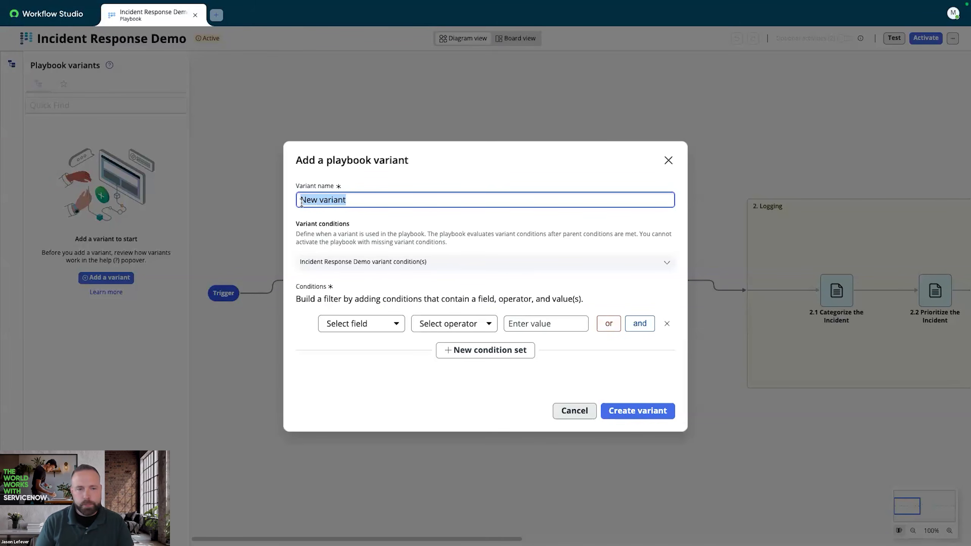
pyautogui.write('Hardware')
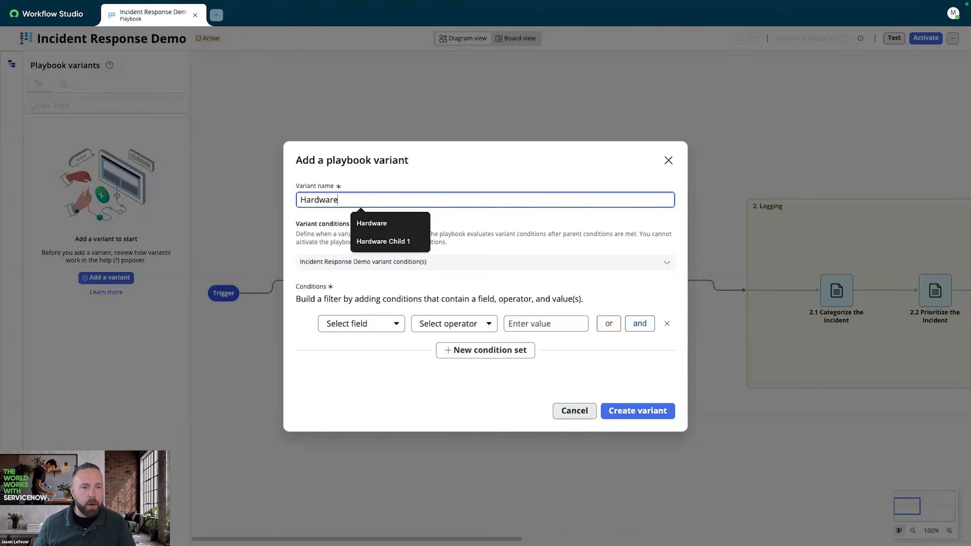
pyautogui.click(366, 178)
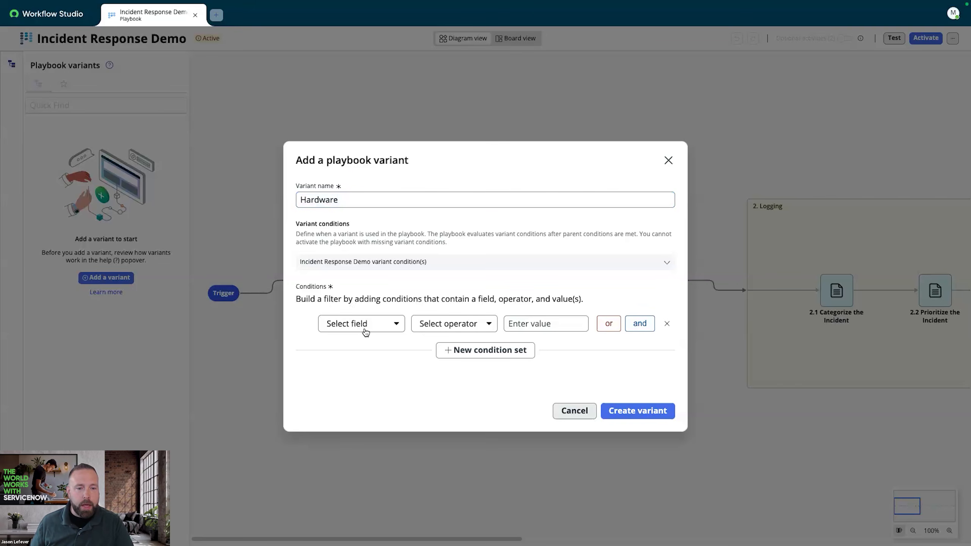
# - Set the variant condition to Category is Hardware and create the variant
pyautogui.click(394, 325)
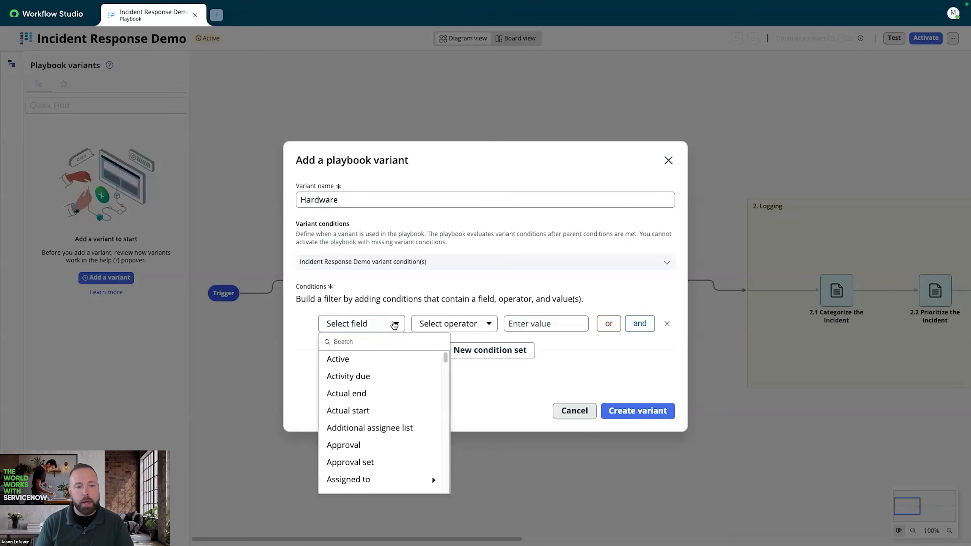
pyautogui.write('categ')
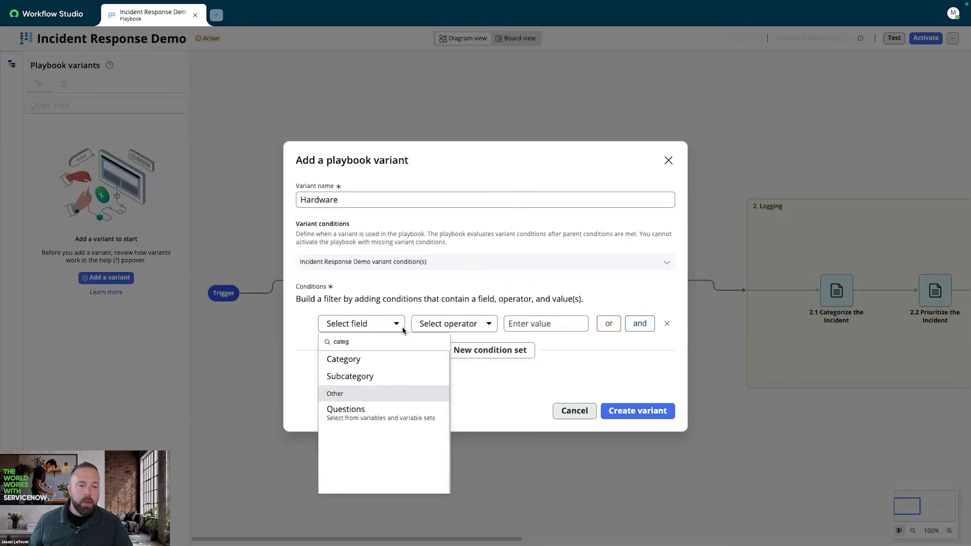
pyautogui.click(402, 356)
pyautogui.click(541, 324)
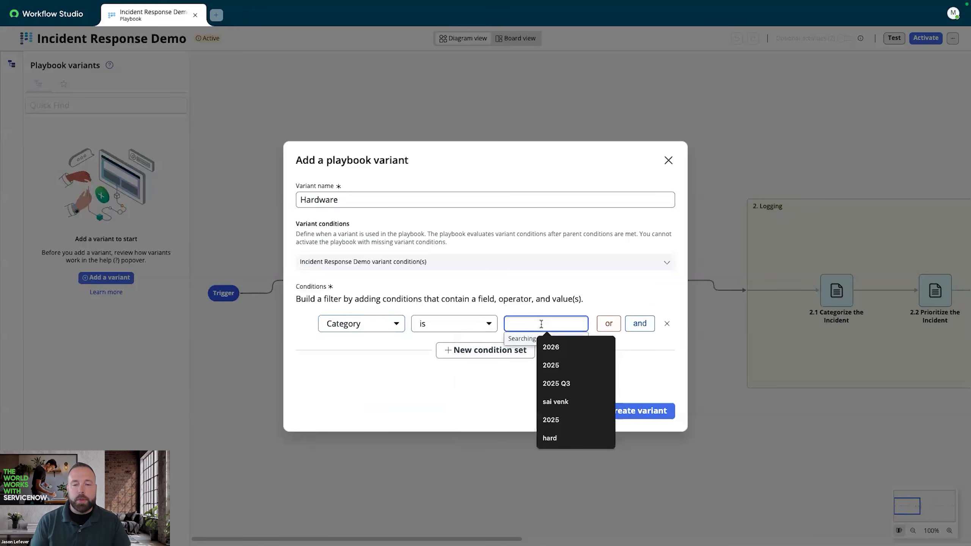
pyautogui.write('hardware')
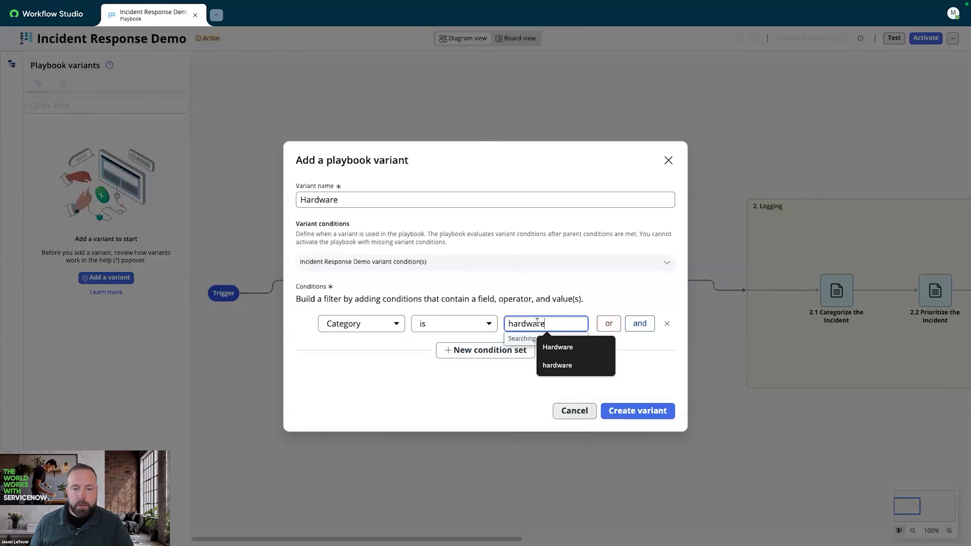
pyautogui.click(526, 352)
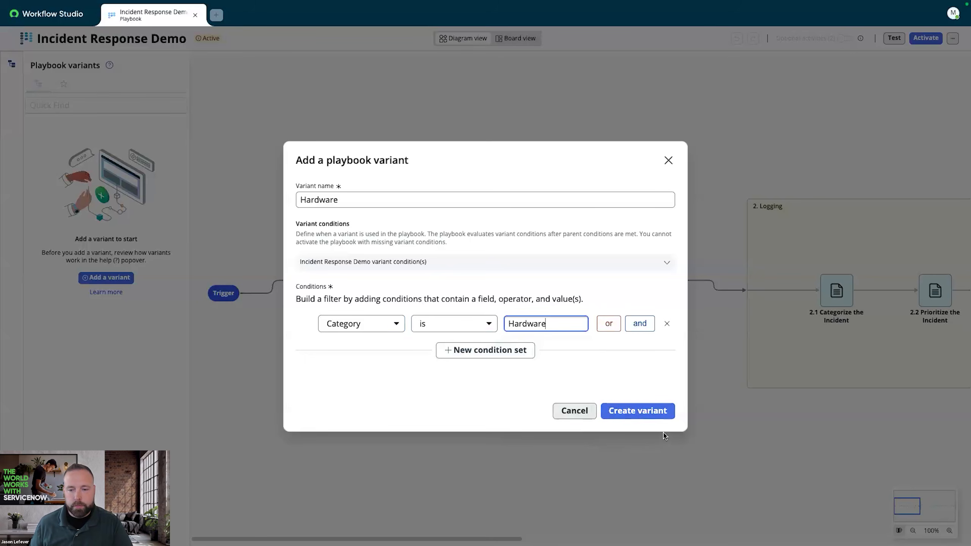
pyautogui.click(653, 412)
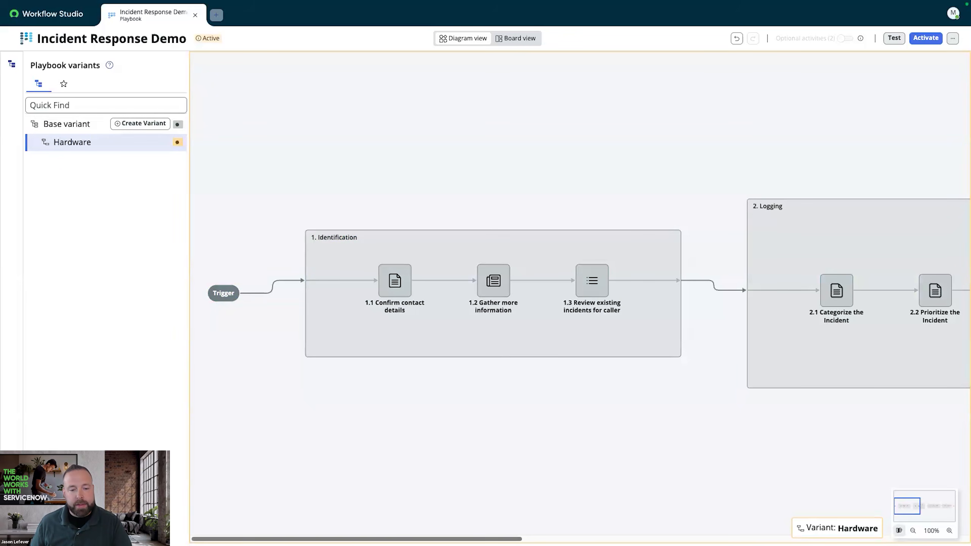
# - Add an Instruction activity directly after Confirm contact details in the Identification stage of the Hardware variant
pyautogui.moveTo(385, 538); pyautogui.dragTo(372, 506)
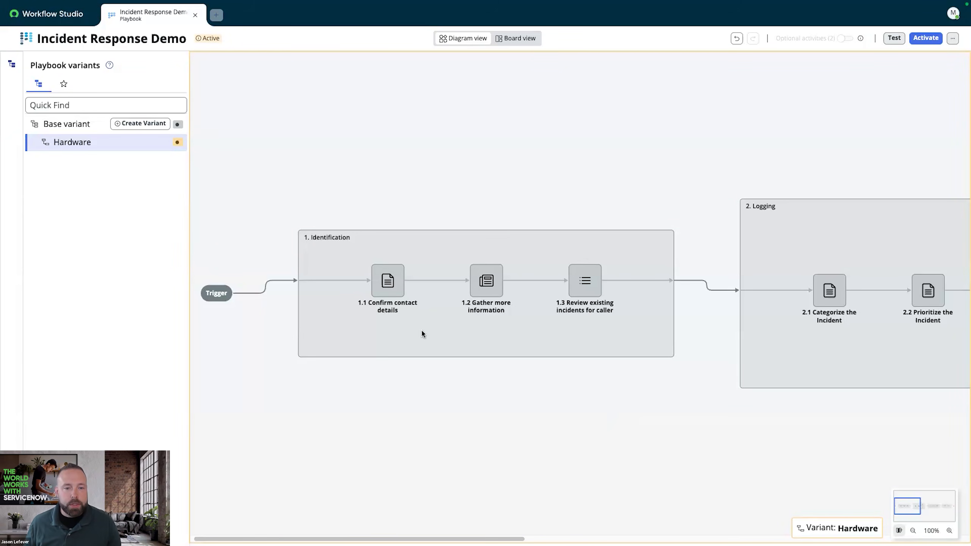
pyautogui.click(415, 281)
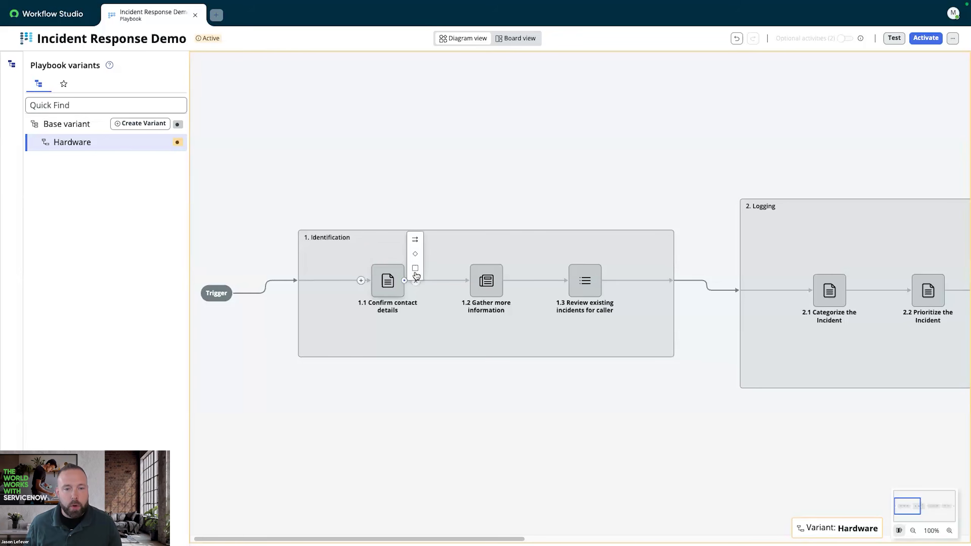
pyautogui.click(415, 268)
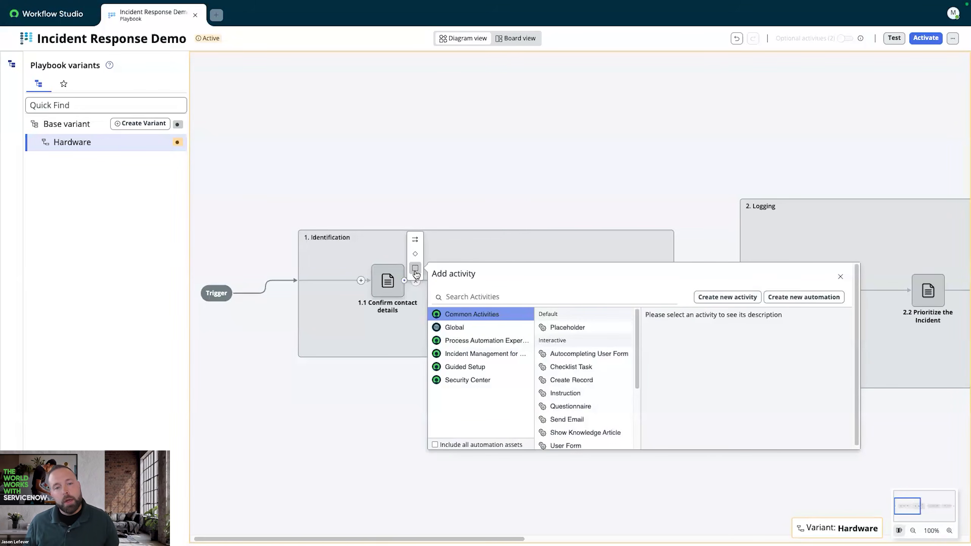
pyautogui.click(601, 395)
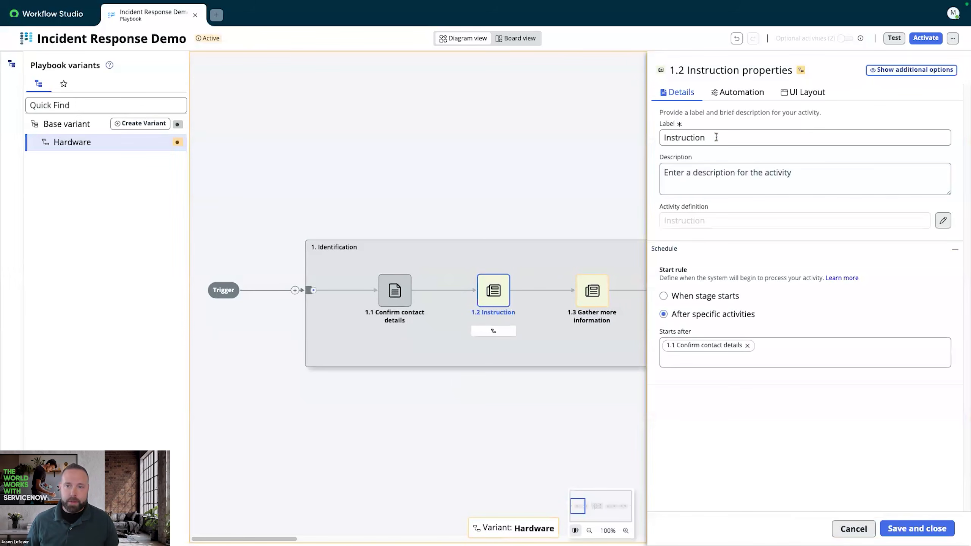
# - Label the new Instruction activity "Collect hardware information" and save its properties
pyautogui.click(716, 137)
pyautogui.doubleClick(672, 136)
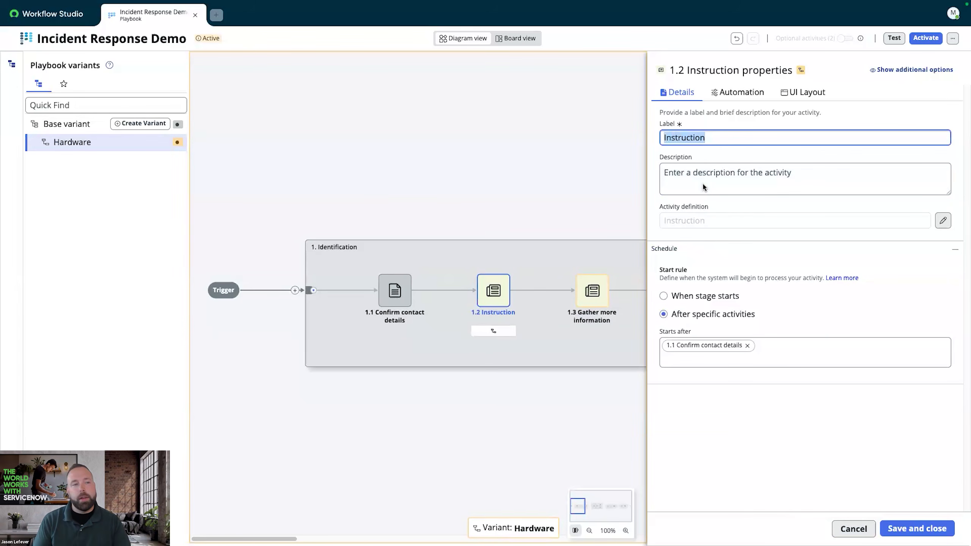
pyautogui.write('Collec')
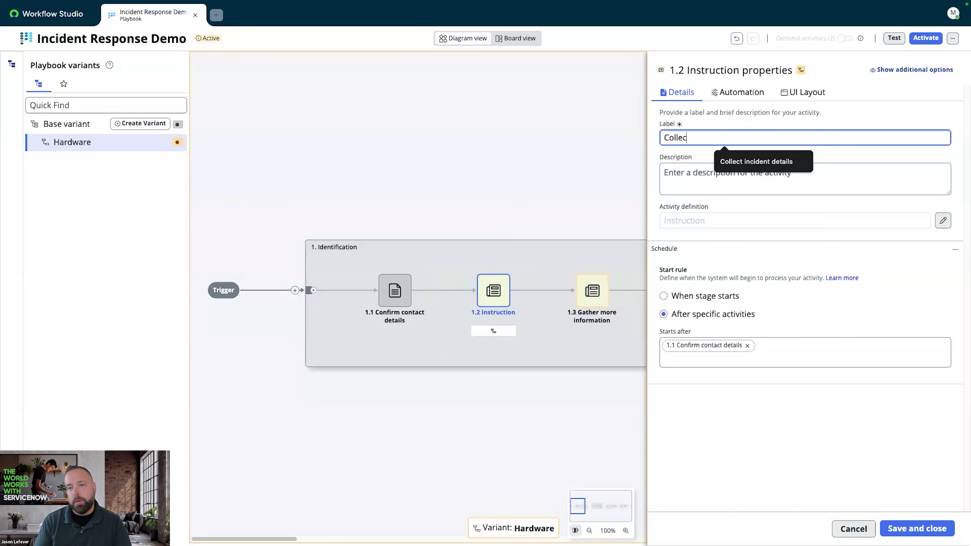
pyautogui.write('t hardware in')
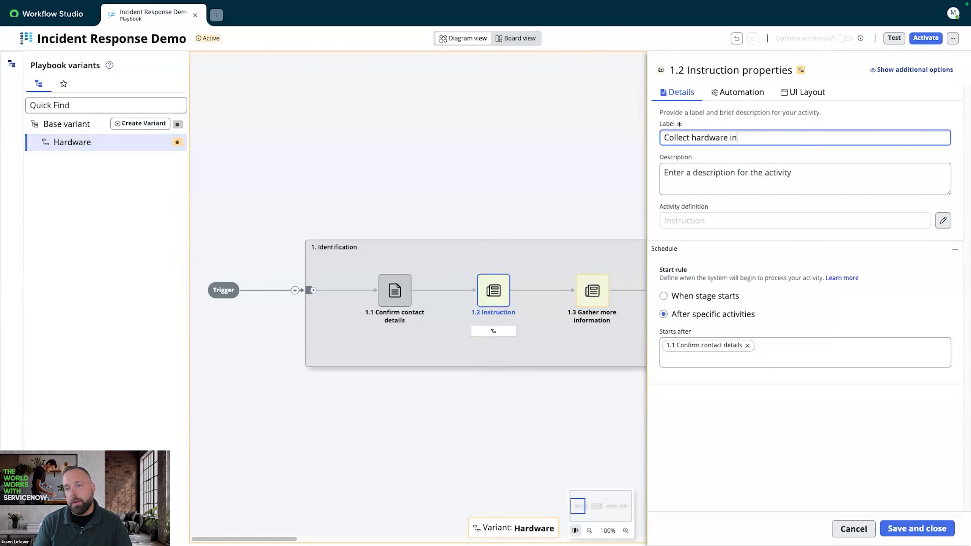
pyautogui.write('formation')
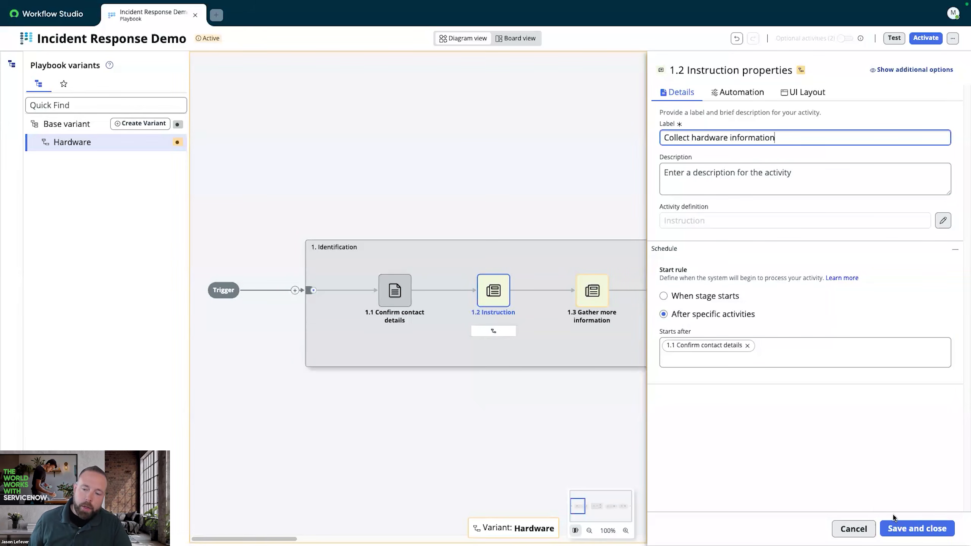
pyautogui.click(899, 529)
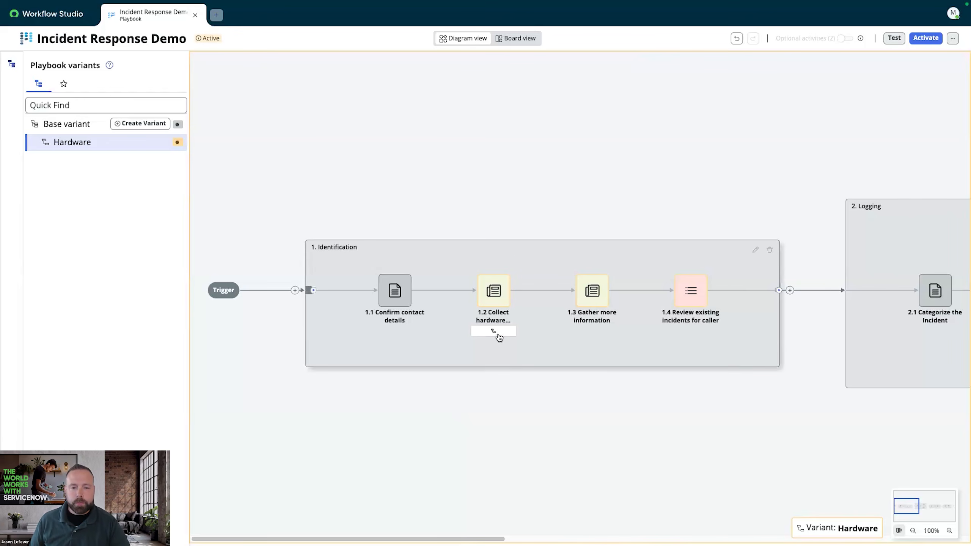
# - Switch to the base variant and review the start rules of the three Identification activities, discarding any changes
pyautogui.moveTo(497, 336)
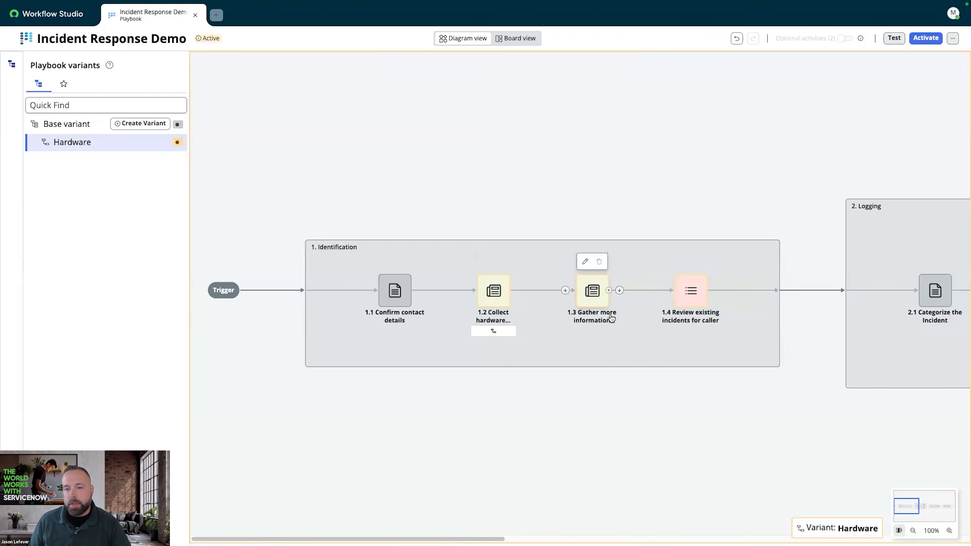
pyautogui.moveTo(684, 305)
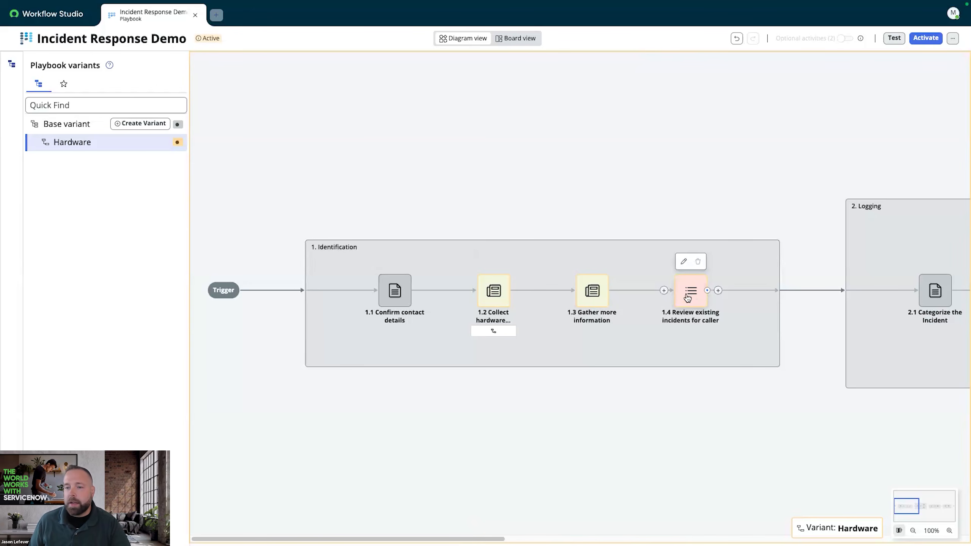
pyautogui.moveTo(585, 298)
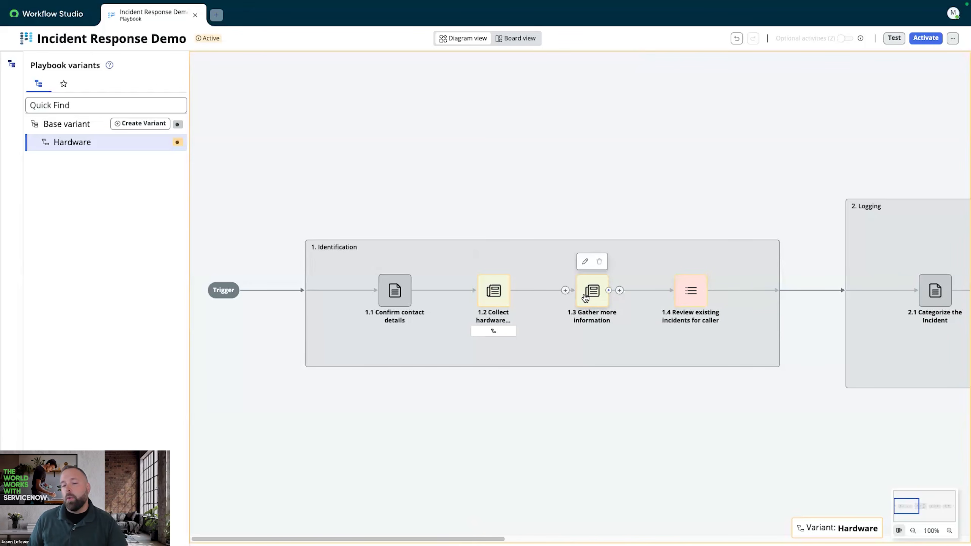
pyautogui.moveTo(499, 301)
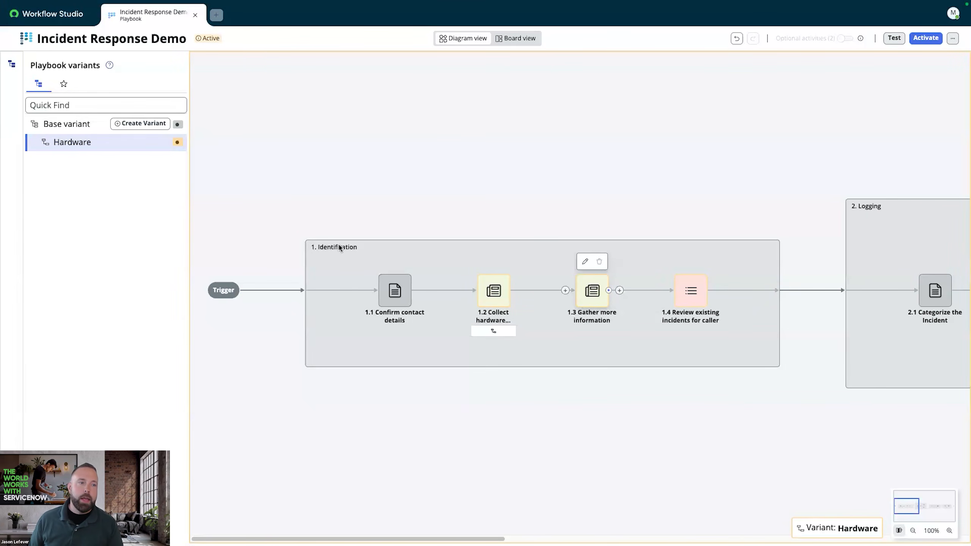
pyautogui.click(78, 125)
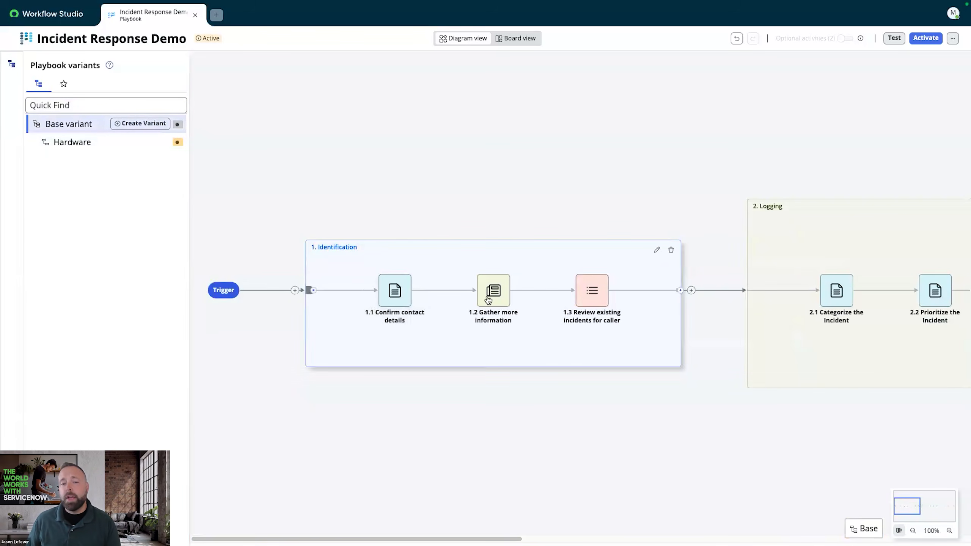
pyautogui.click(396, 303)
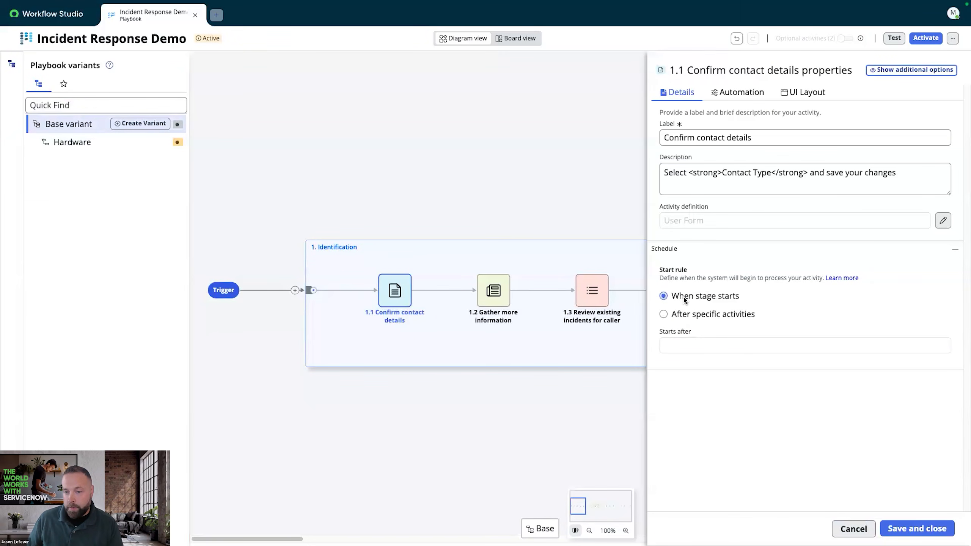
pyautogui.click(489, 289)
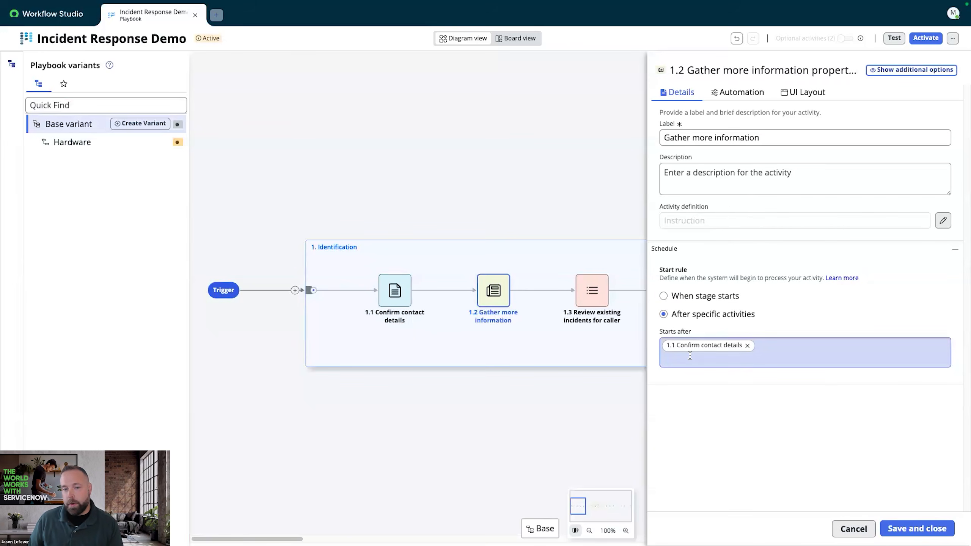
pyautogui.click(595, 297)
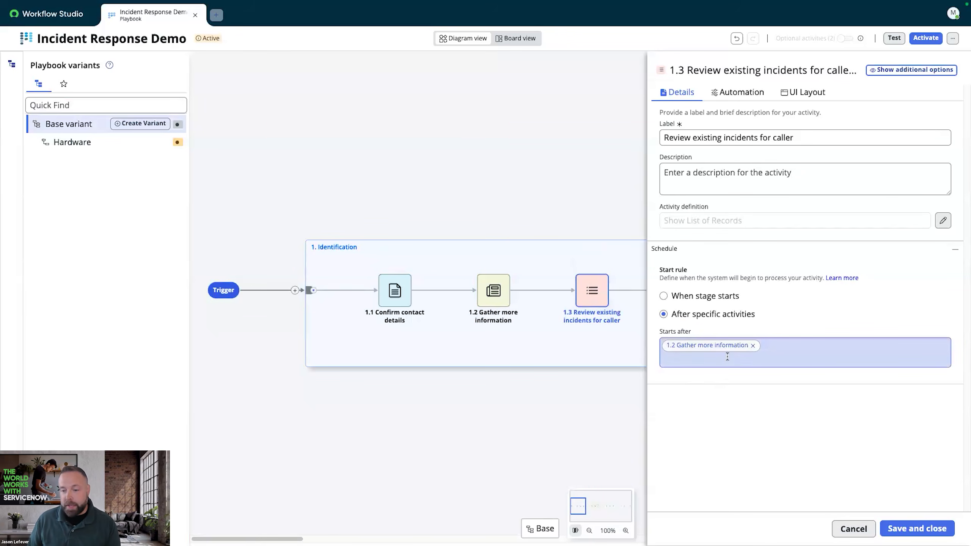
pyautogui.click(853, 529)
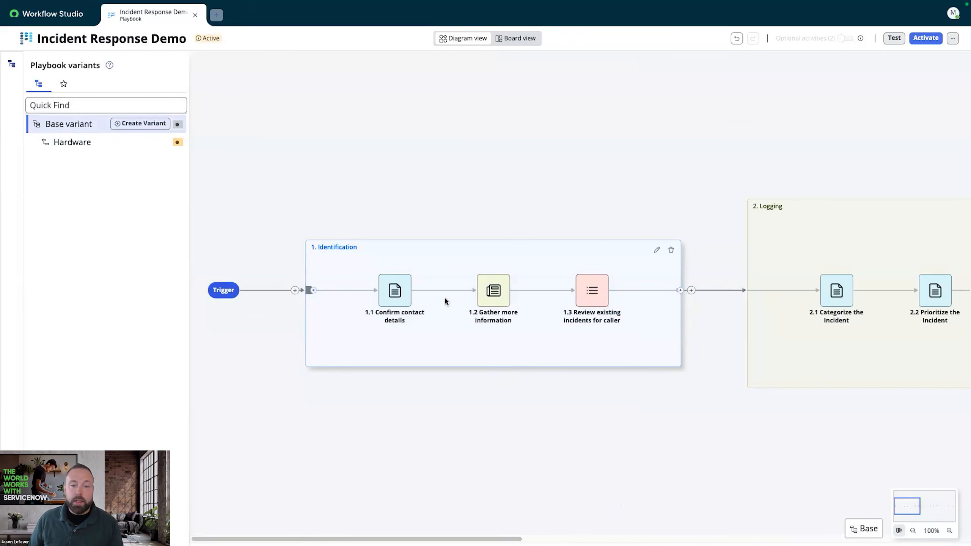
pyautogui.moveTo(444, 291)
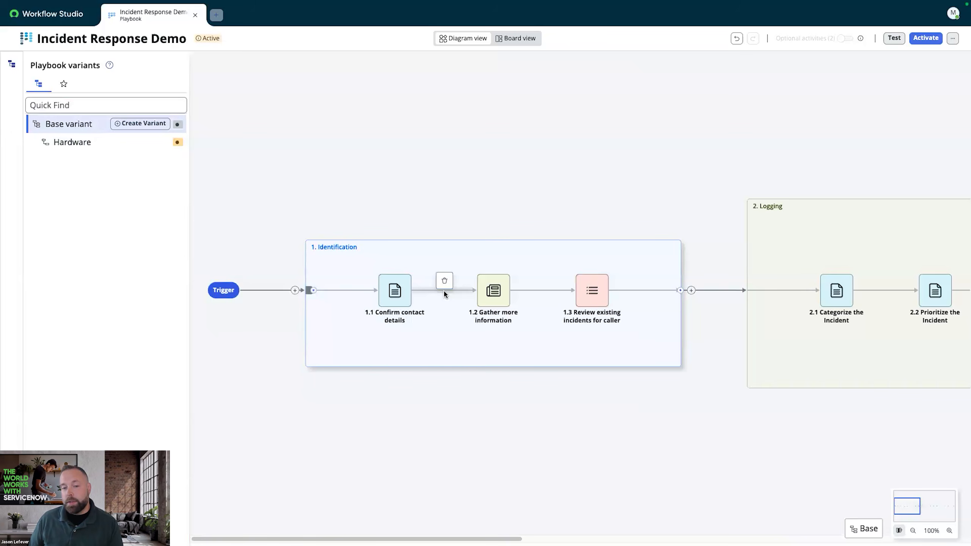
# - Switch to the Hardware variant and review the start rule of the Gather more information activity, discarding any changes
pyautogui.click(78, 143)
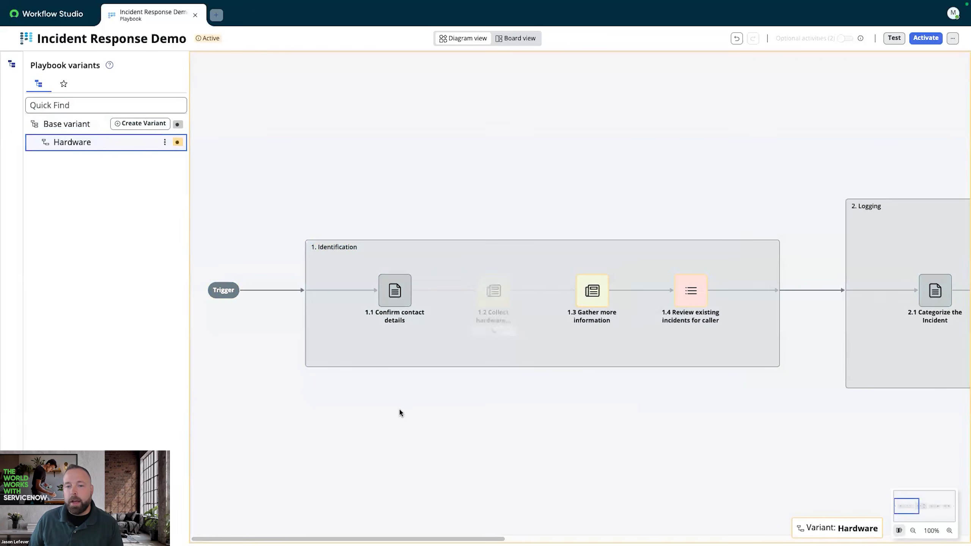
pyautogui.moveTo(517, 304)
pyautogui.moveTo(587, 293)
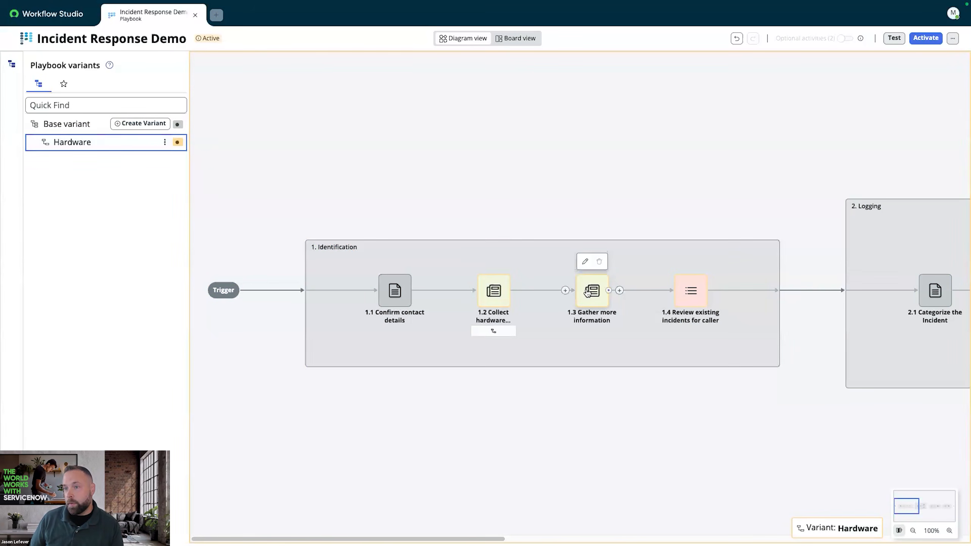
pyautogui.click(593, 294)
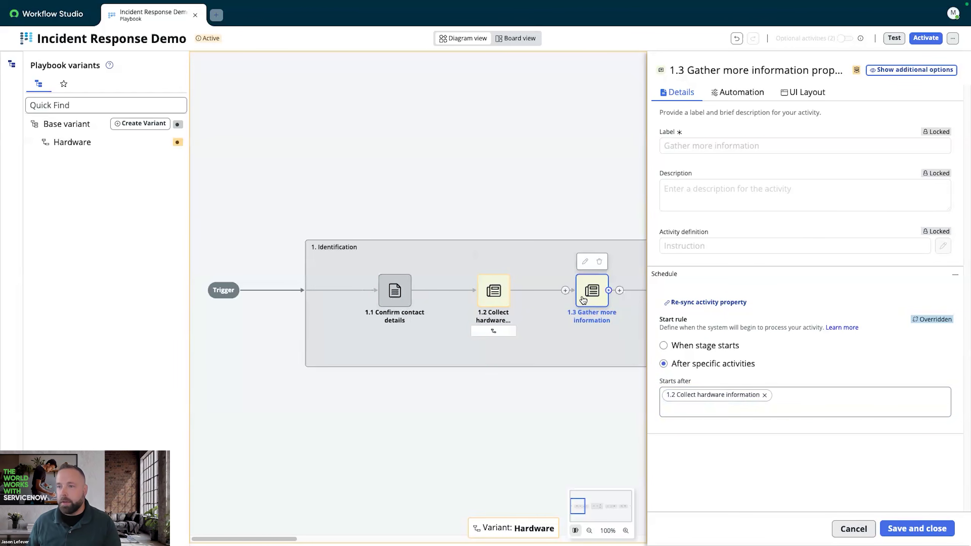
pyautogui.click(853, 529)
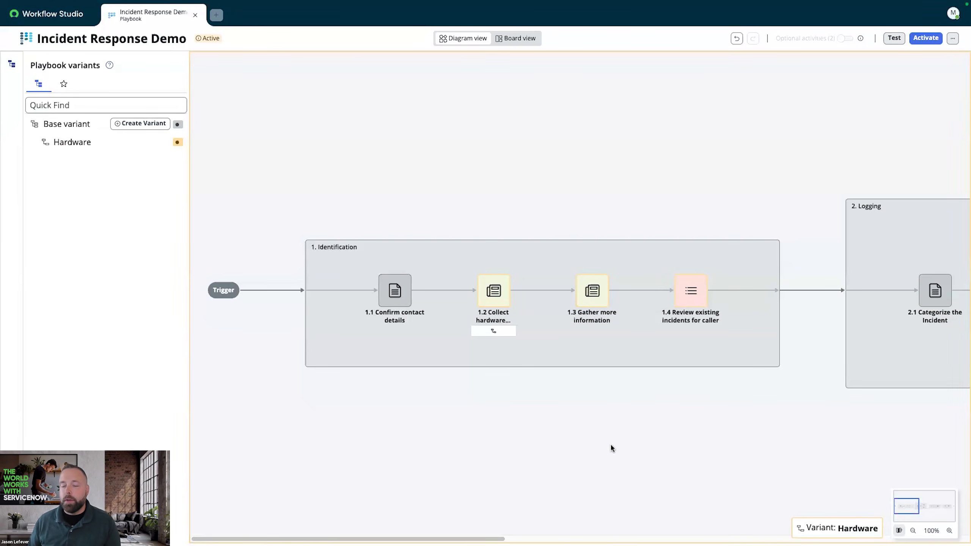
pyautogui.moveTo(592, 294)
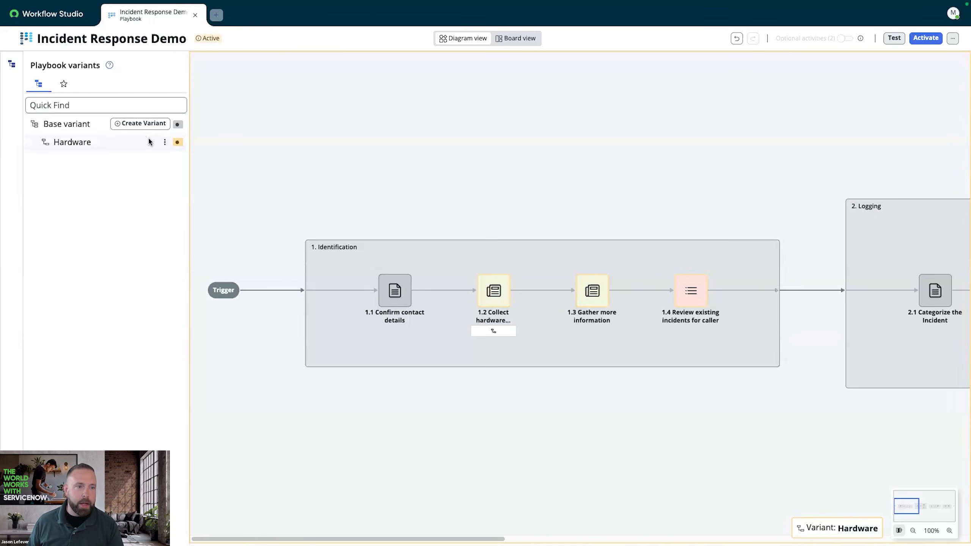
# - Start a new sibling variant of Hardware and name it Software
pyautogui.click(164, 143)
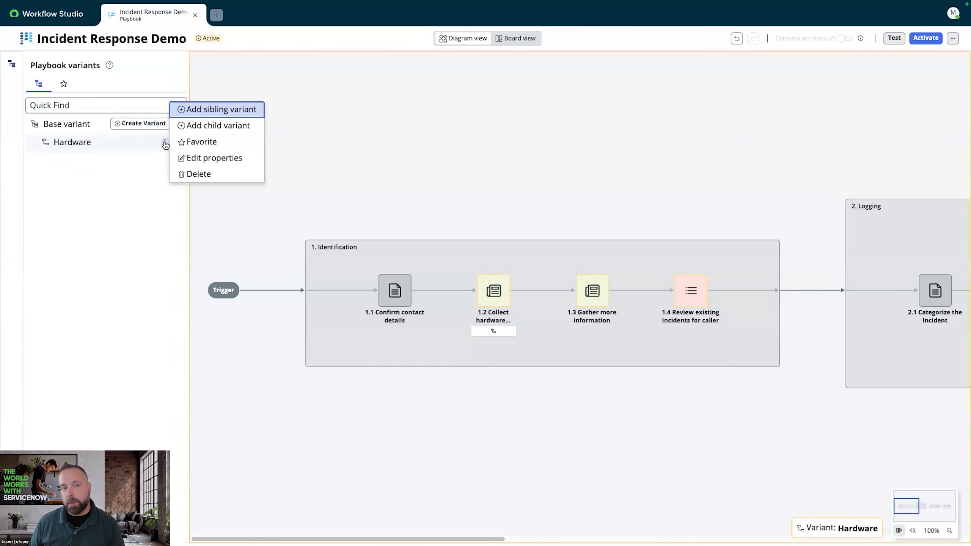
pyautogui.click(200, 110)
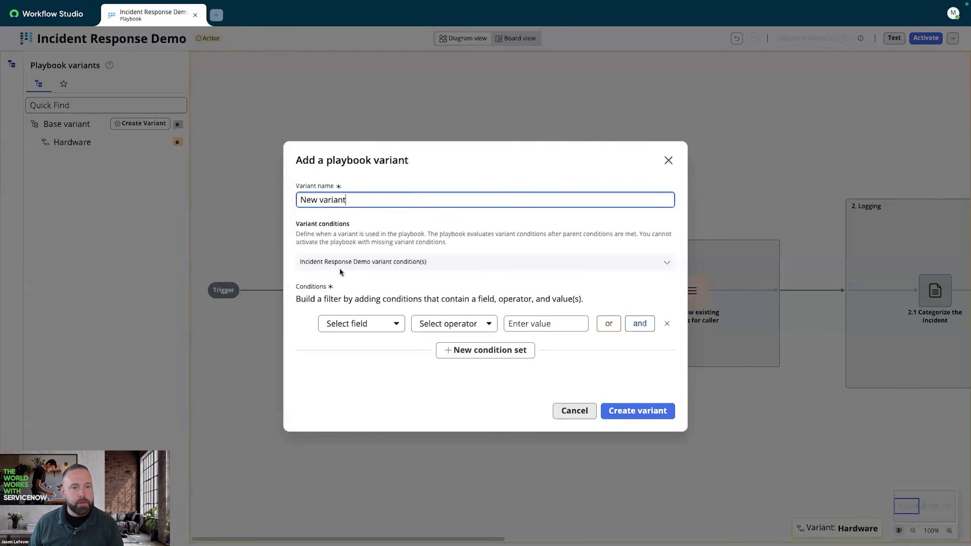
pyautogui.moveTo(388, 199); pyautogui.dragTo(279, 201)
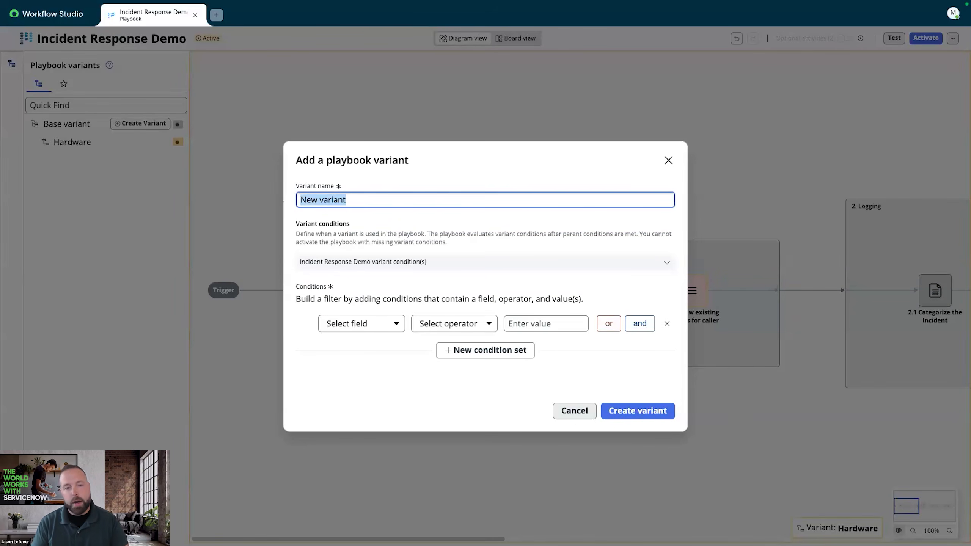
pyautogui.write('Software')
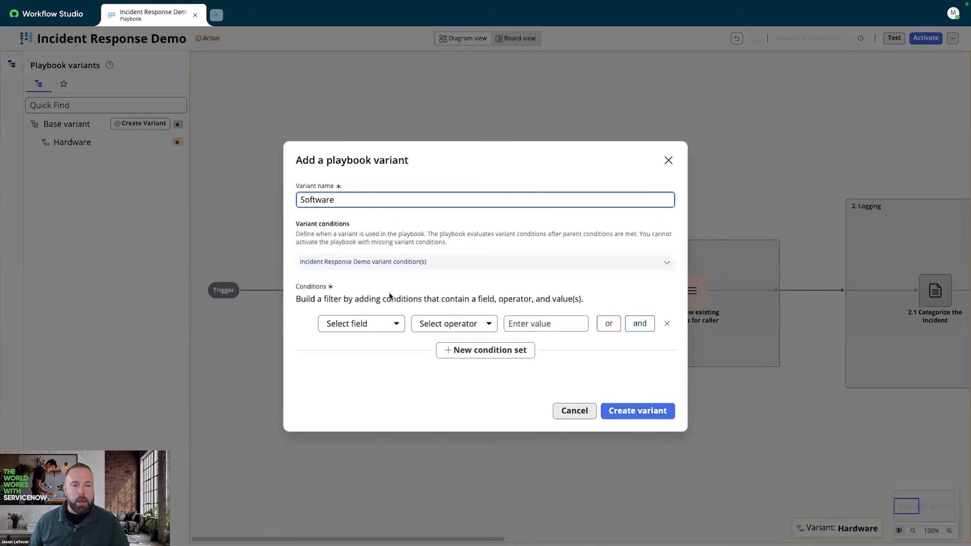
# - Set the Software variant's condition to Category is Software and create the variant
pyautogui.click(388, 329)
pyautogui.write('categ')
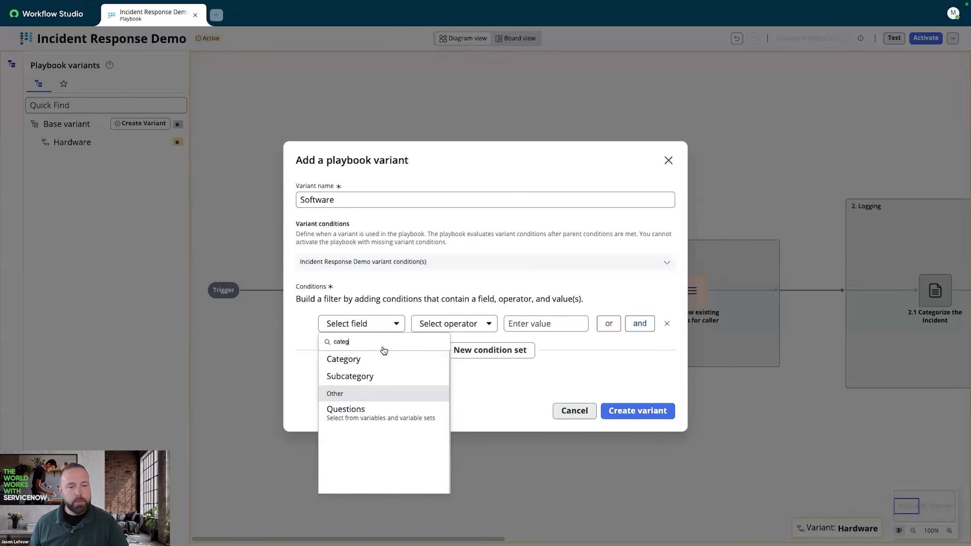
pyautogui.click(359, 358)
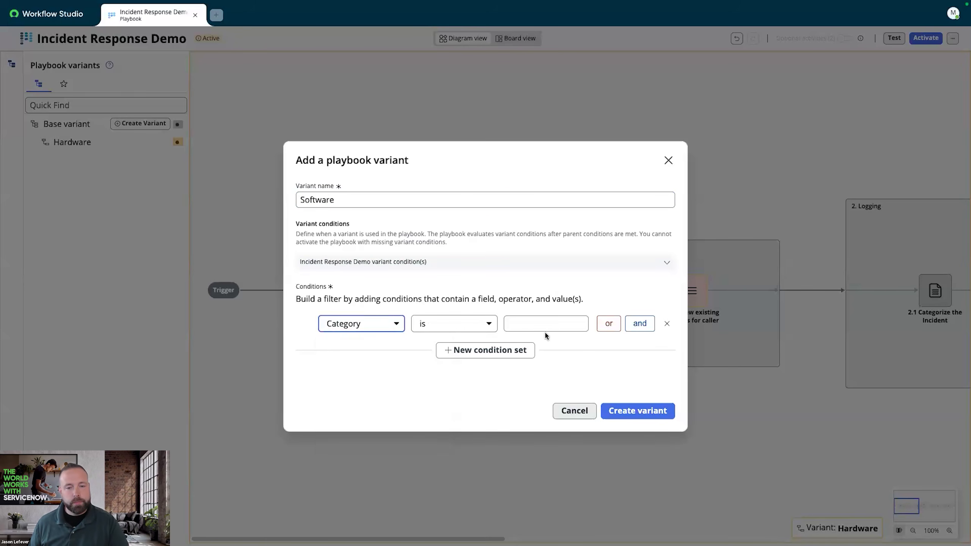
pyautogui.click(553, 327)
pyautogui.write('soft')
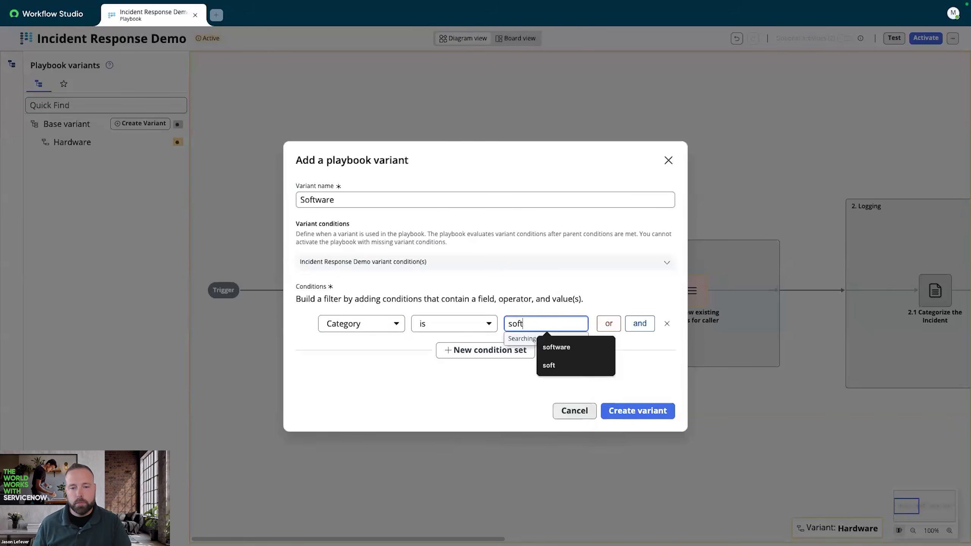
pyautogui.click(522, 352)
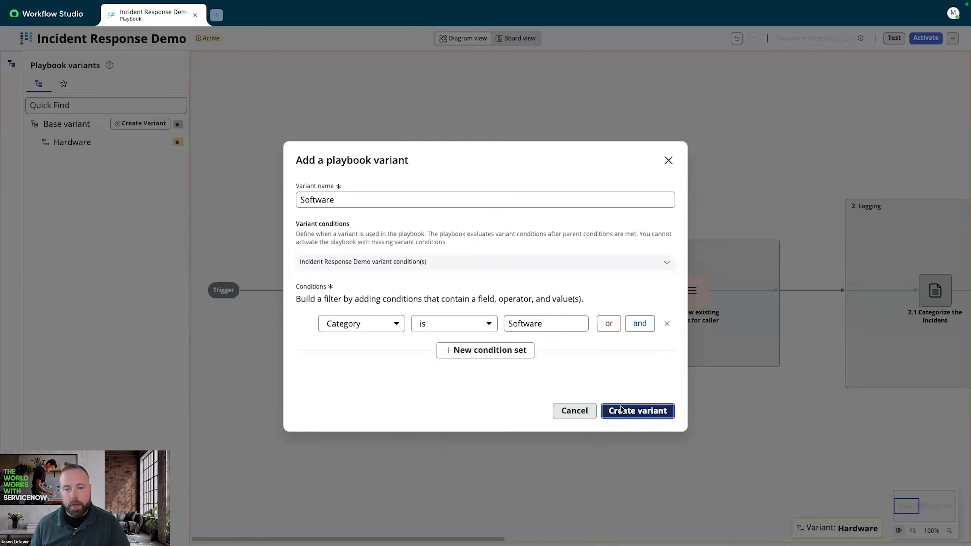
pyautogui.click(638, 410)
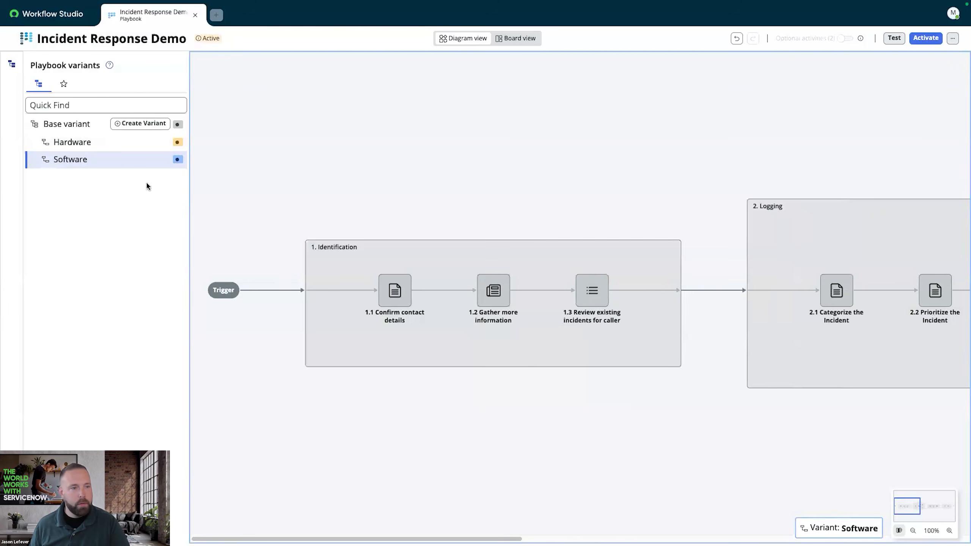
# - Start a new child variant under Hardware and name it Disk
pyautogui.click(165, 142)
pyautogui.click(216, 126)
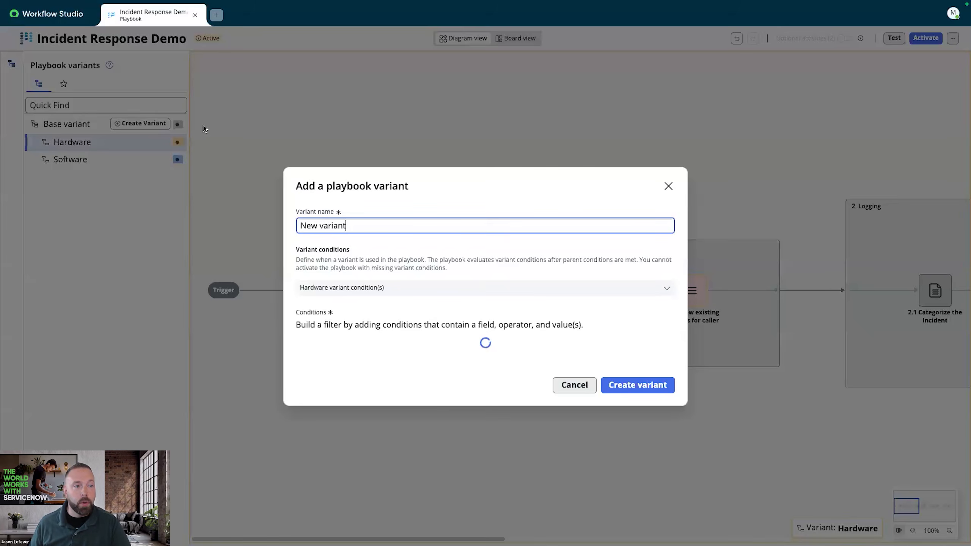
pyautogui.tripleClick(302, 199)
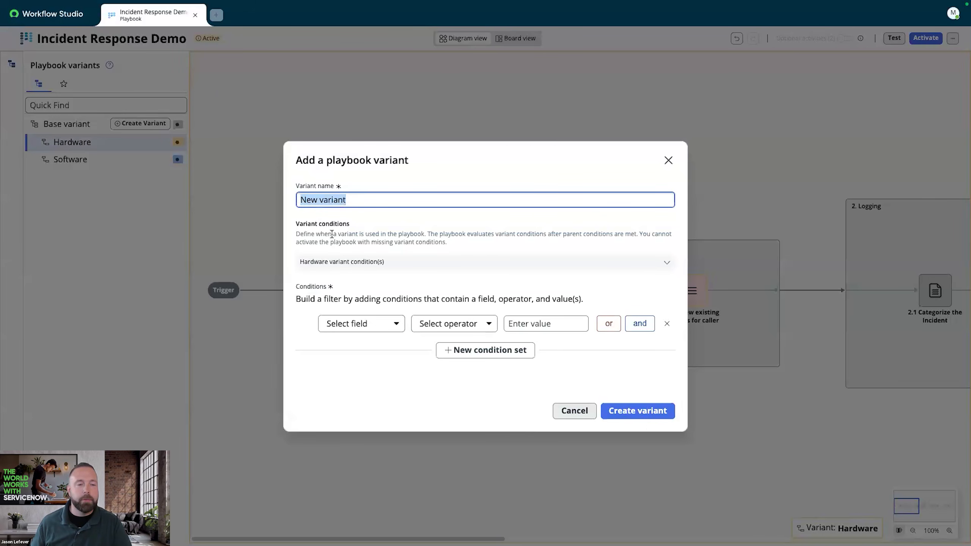
pyautogui.write('Disk')
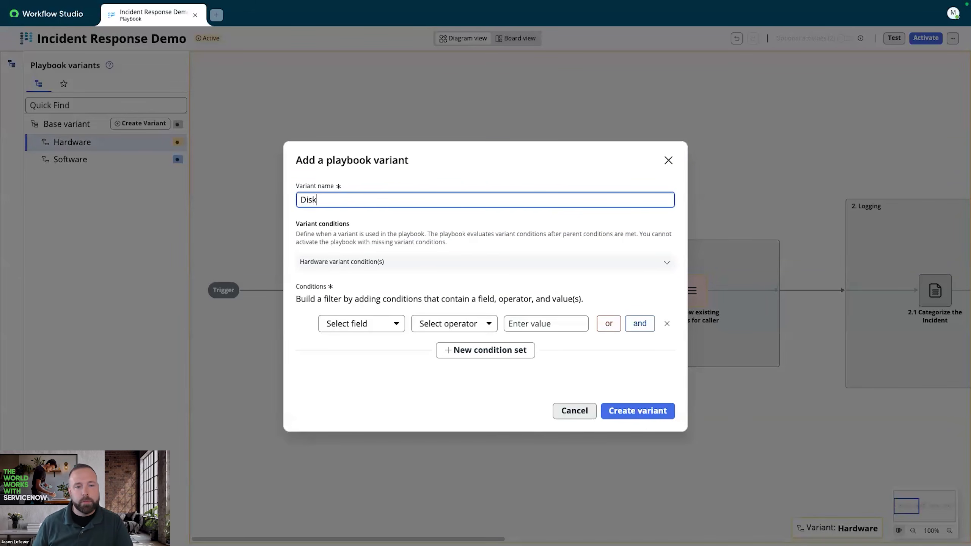
# - Set the Disk variant's condition to Subcategory is Disk and create the variant
pyautogui.click(366, 325)
pyautogui.write('subcat')
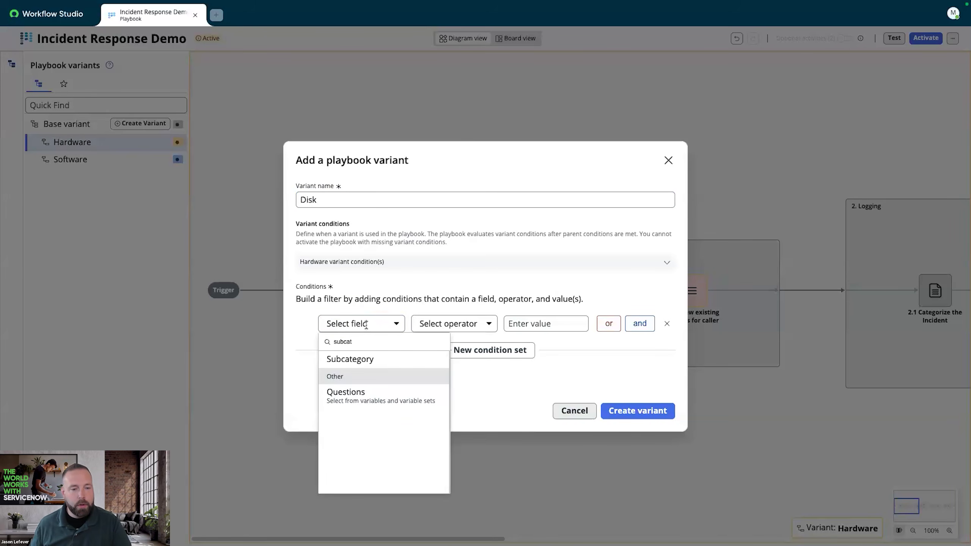
pyautogui.click(367, 357)
pyautogui.click(558, 327)
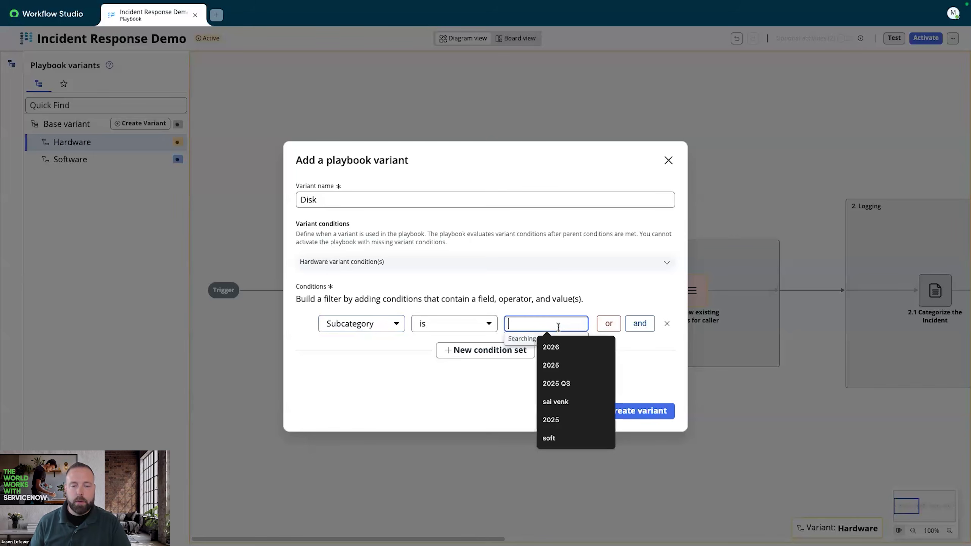
pyautogui.write('di')
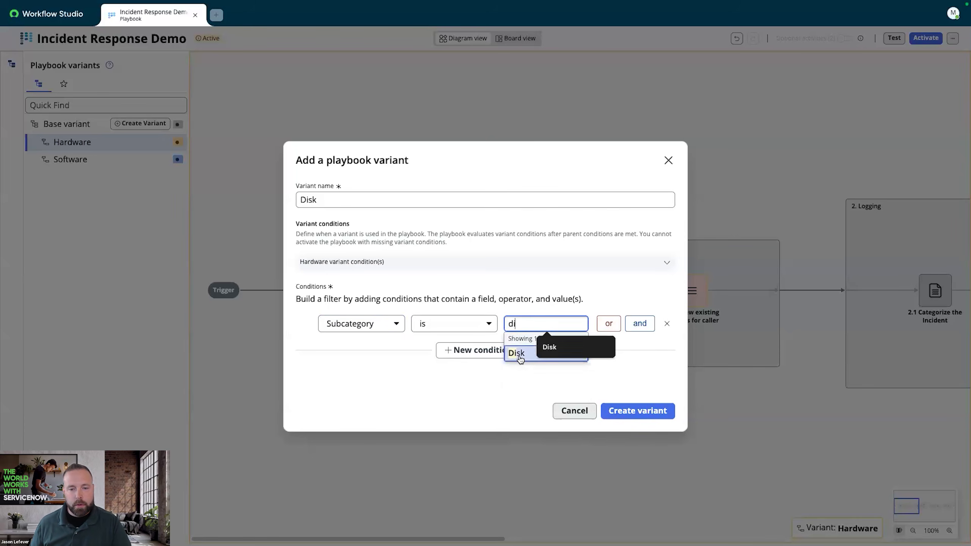
pyautogui.click(528, 352)
pyautogui.click(638, 410)
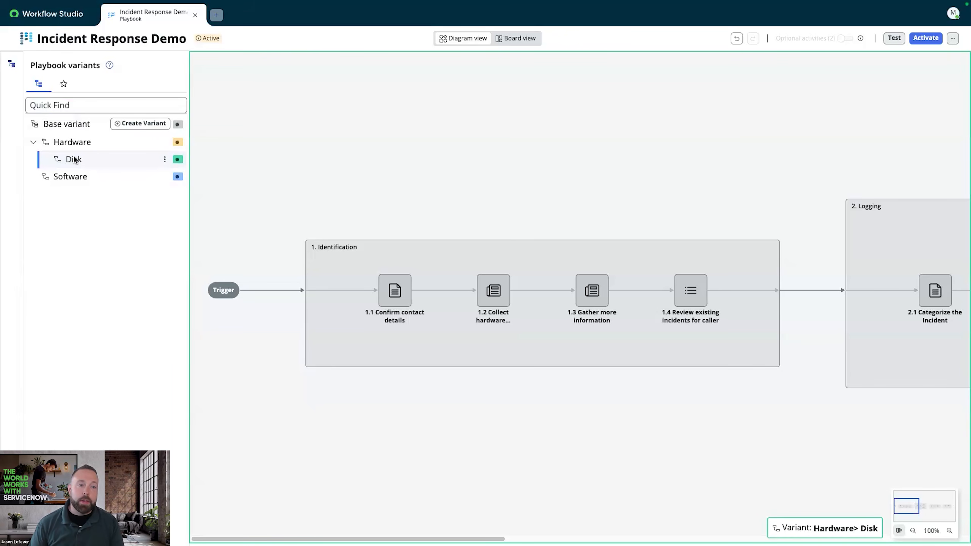
# - Review the Disk variant's name and conditions in its properties, then save and close them
pyautogui.click(165, 159)
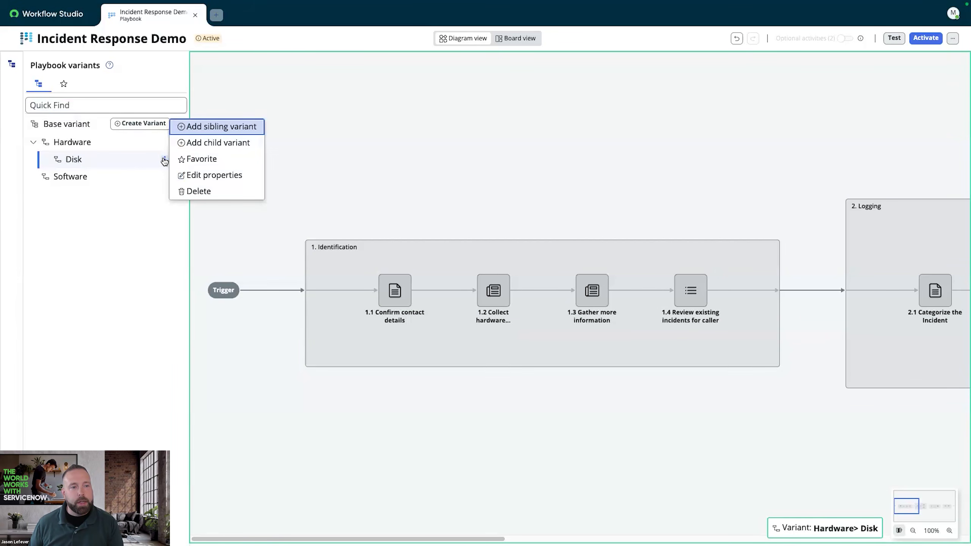
pyautogui.click(208, 175)
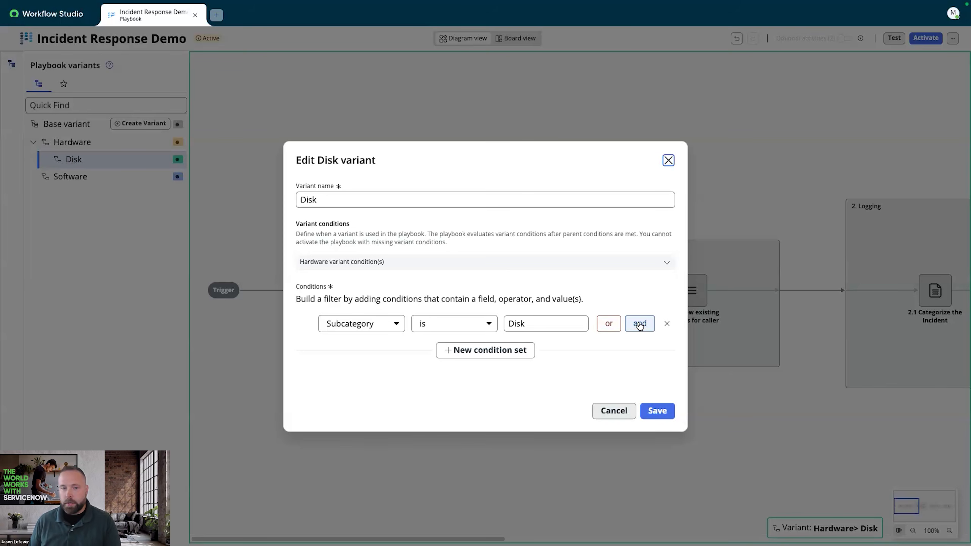
pyautogui.click(646, 415)
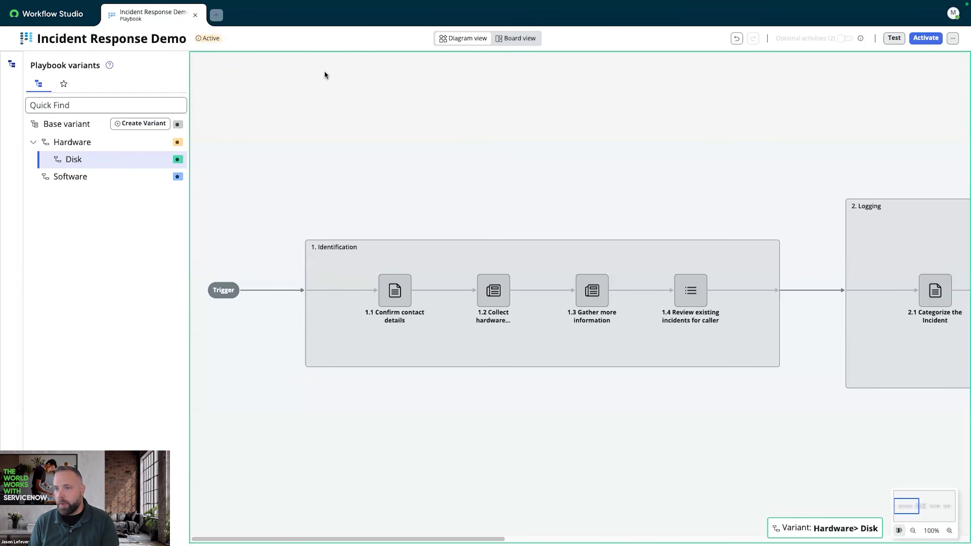
# - Switch to the base variant and activate the Incident Response Demo playbook
pyautogui.click(68, 122)
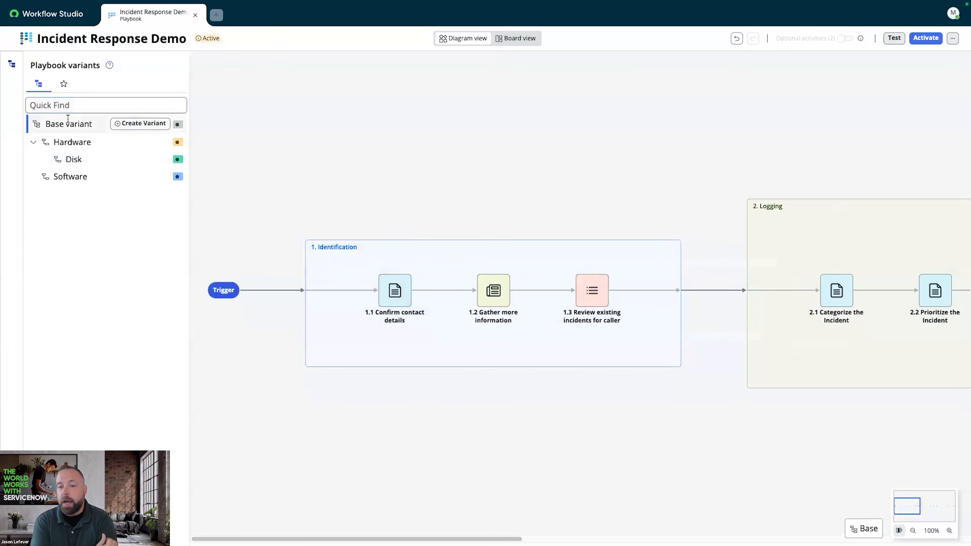
pyautogui.moveTo(592, 287)
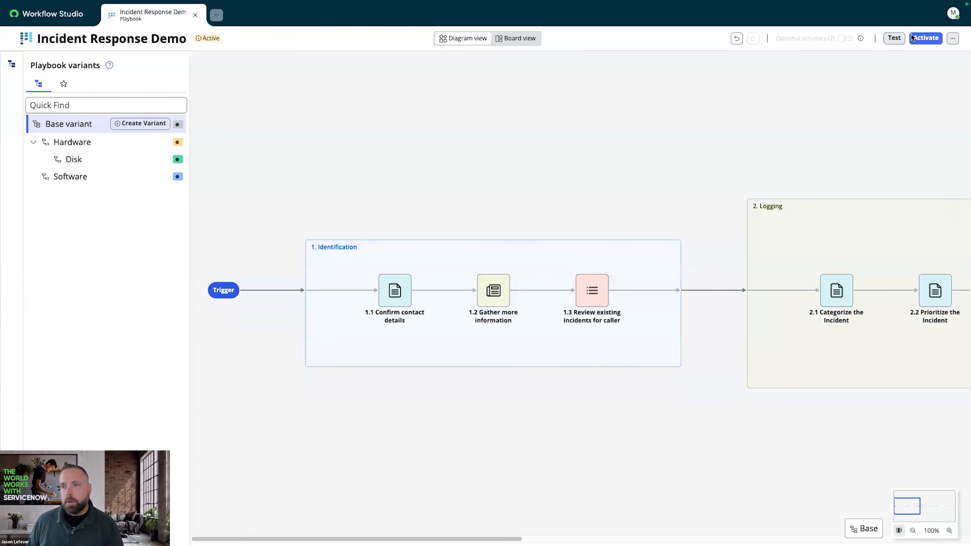
pyautogui.click(926, 38)
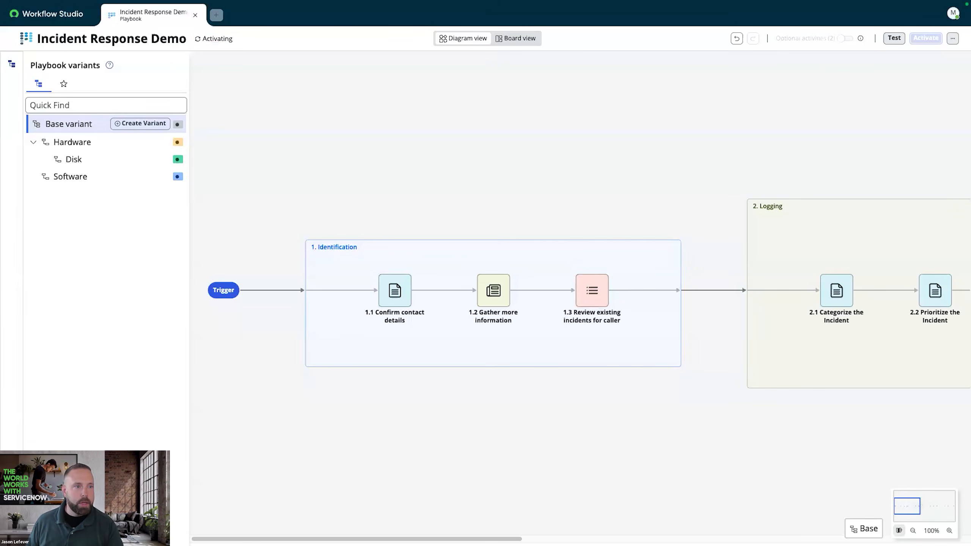
# - Copy the incident number from the open Hardware incident record in ServiceNow and return to Workflow Studio
pyautogui.click(75, 14)
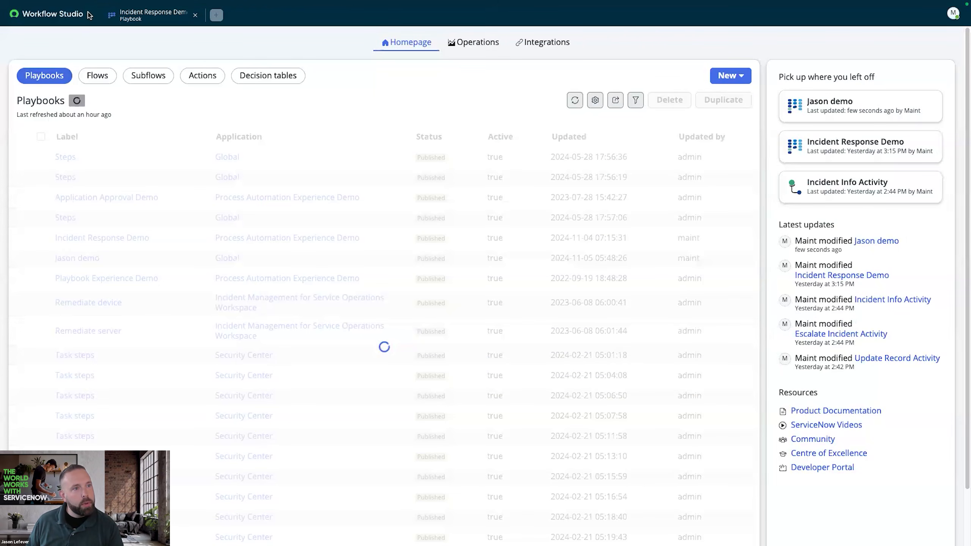
pyautogui.moveTo(43, 4)
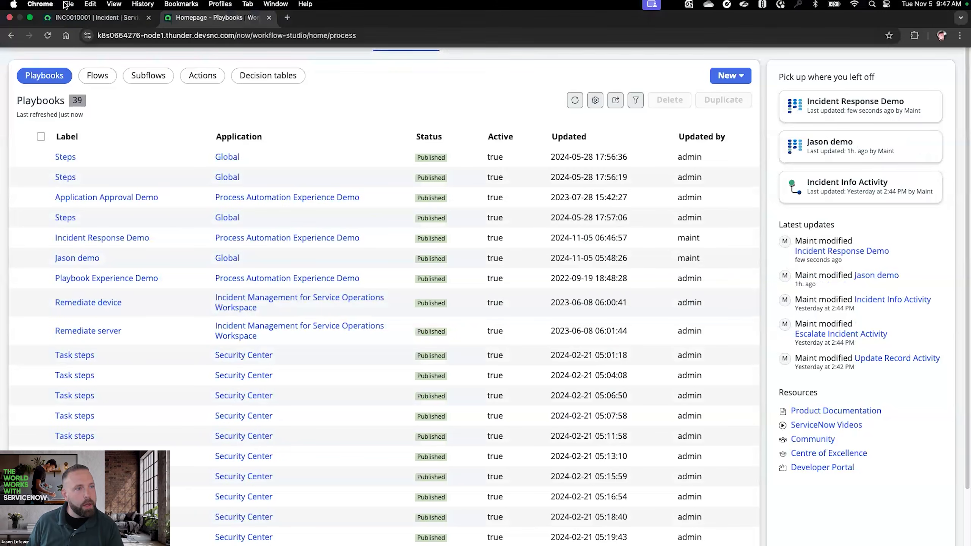
pyautogui.click(95, 22)
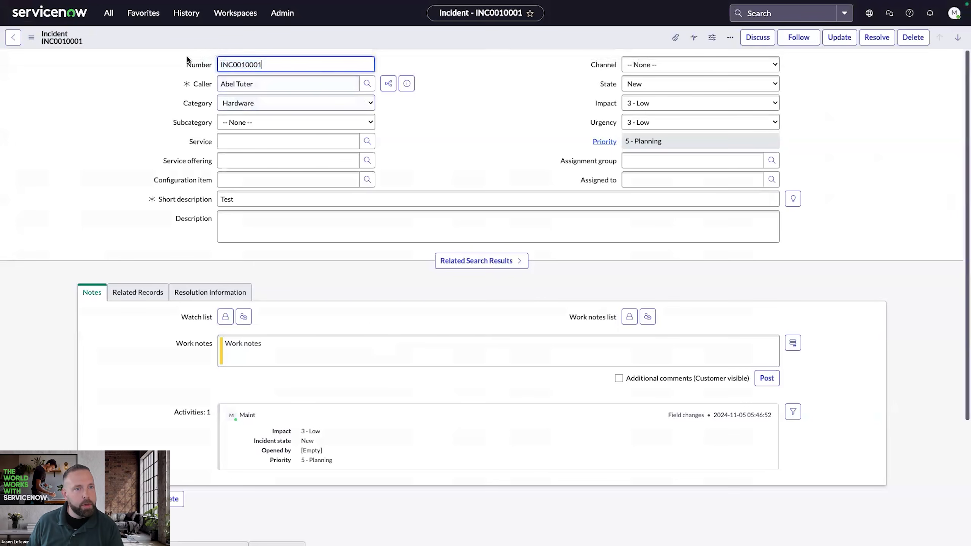
pyautogui.moveTo(249, 5)
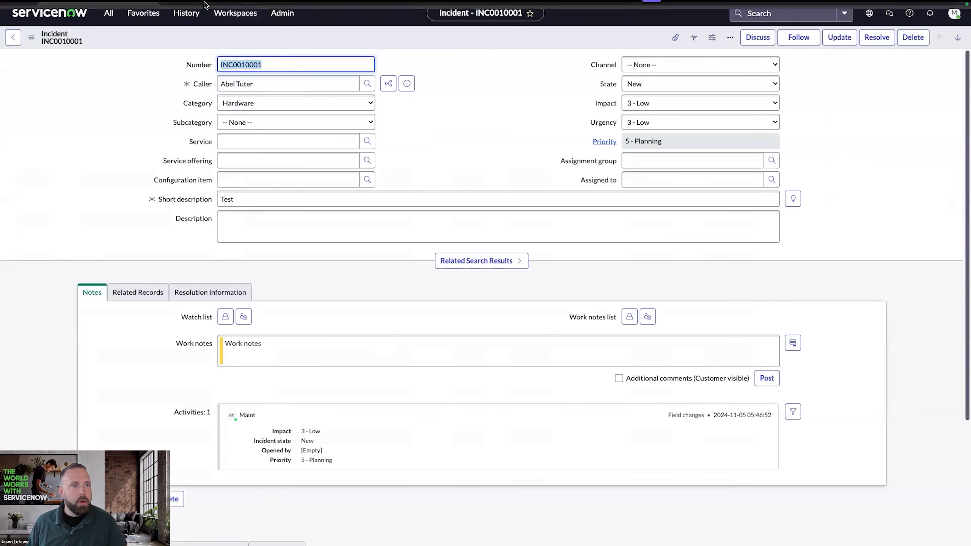
pyautogui.click(187, 23)
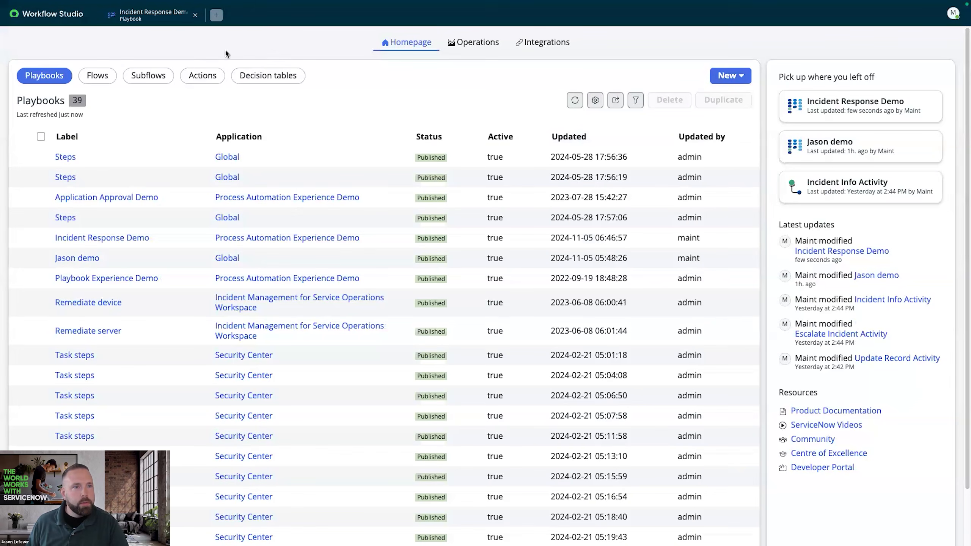
# - Run a test of the Incident Response Demo playbook on incident INC0010001 and open its playbook preview
pyautogui.click(166, 24)
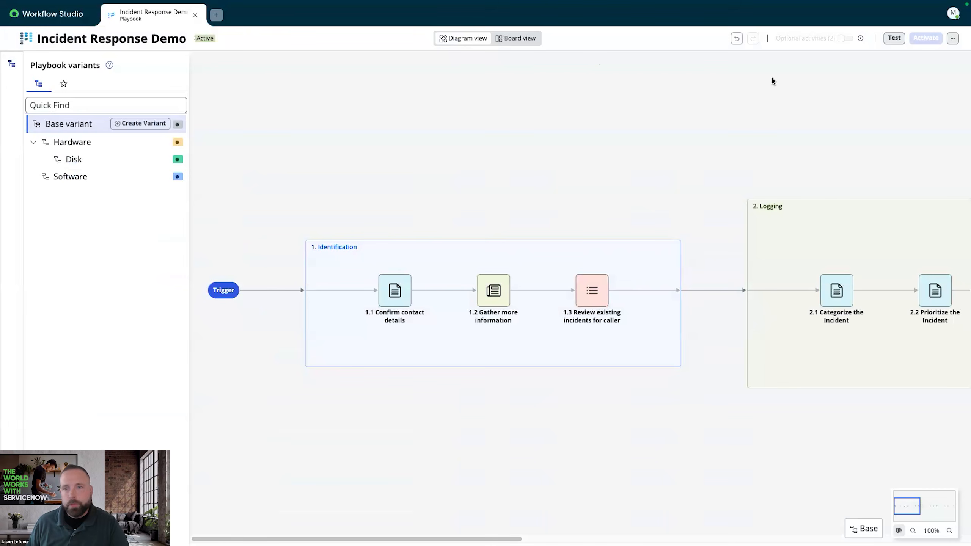
pyautogui.click(884, 43)
pyautogui.click(373, 274)
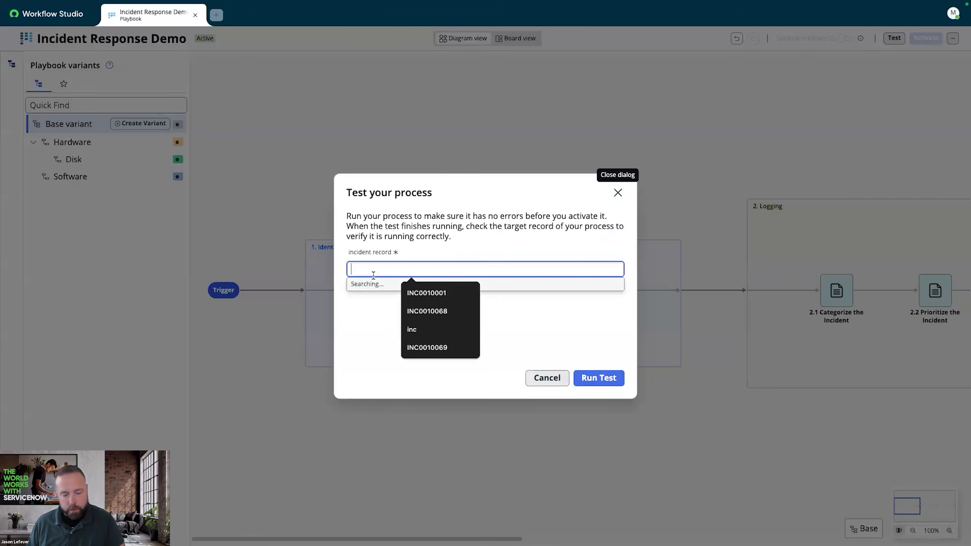
pyautogui.write('INC0010001')
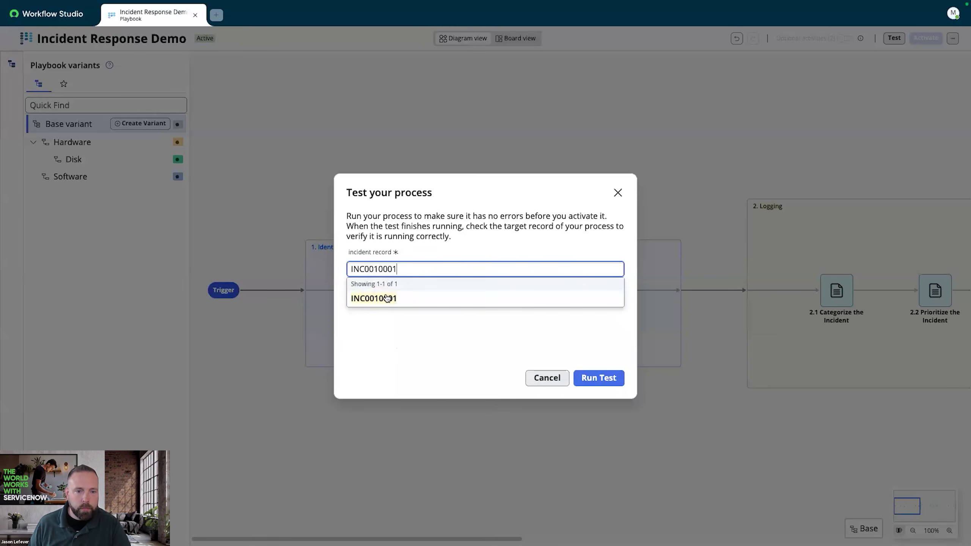
pyautogui.click(387, 299)
pyautogui.click(585, 377)
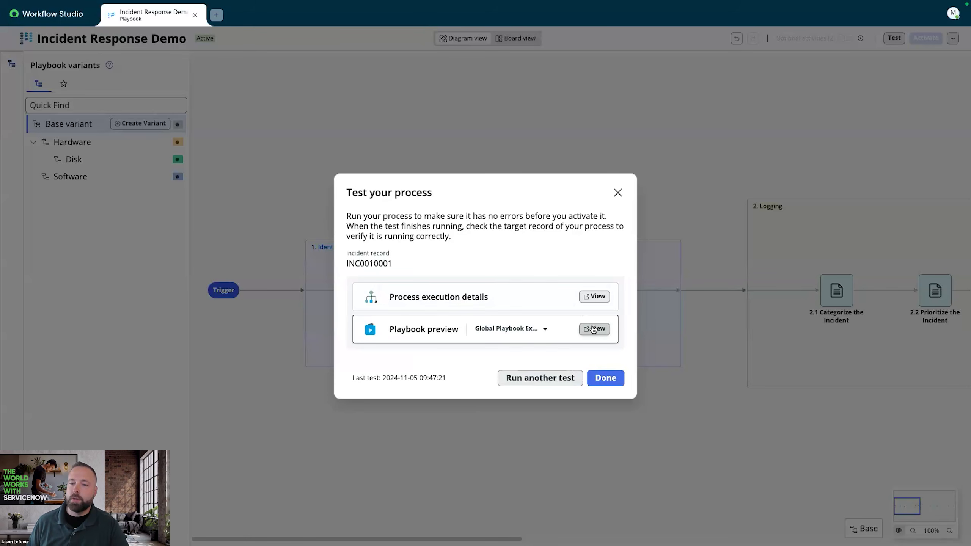
pyautogui.click(593, 329)
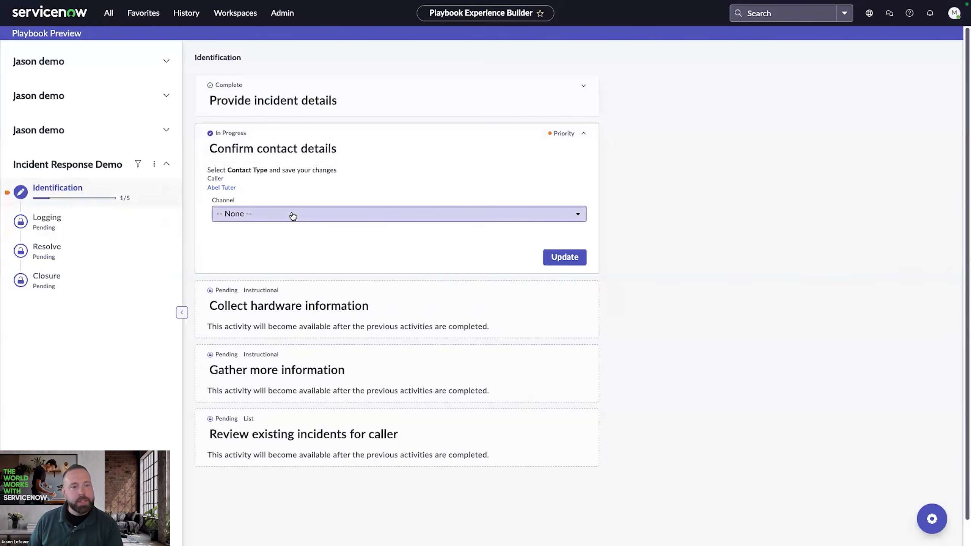
# - Update the Confirm contact details activity with channel Email, check the incident record, and return to the playbook preview
pyautogui.click(293, 216)
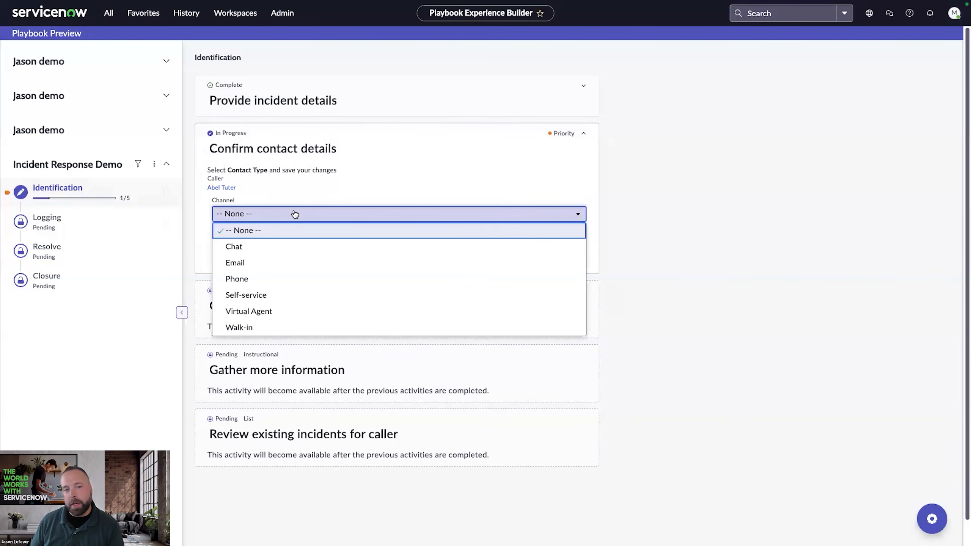
pyautogui.click(287, 261)
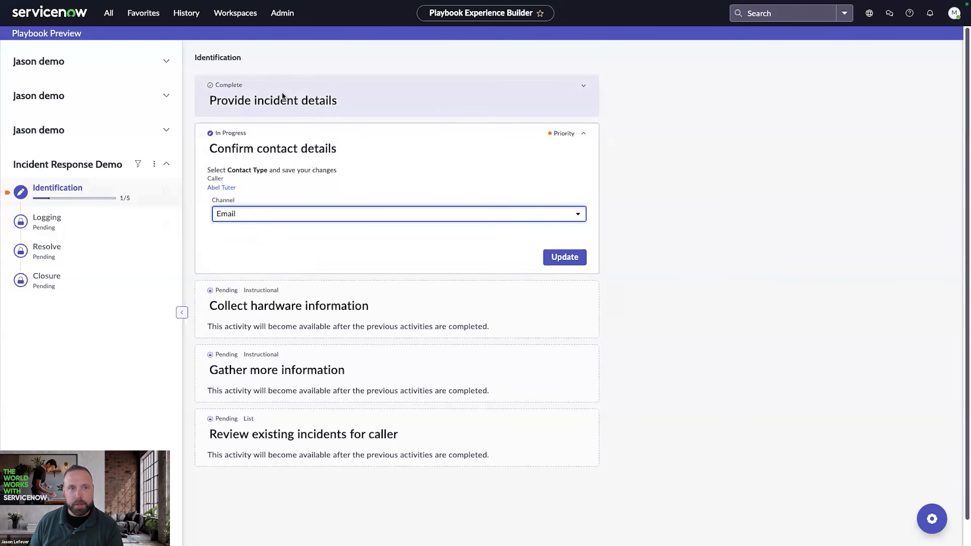
pyautogui.click(577, 257)
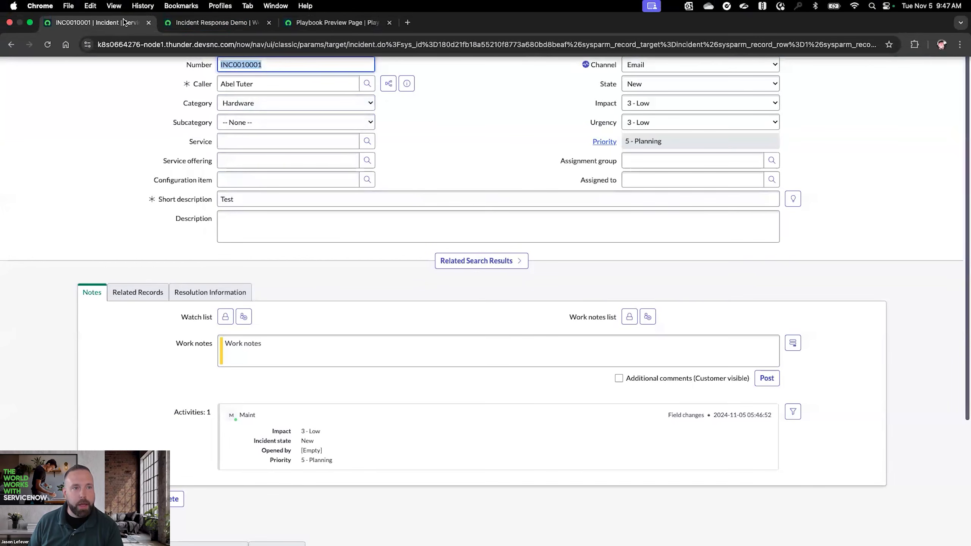
pyautogui.click(305, 24)
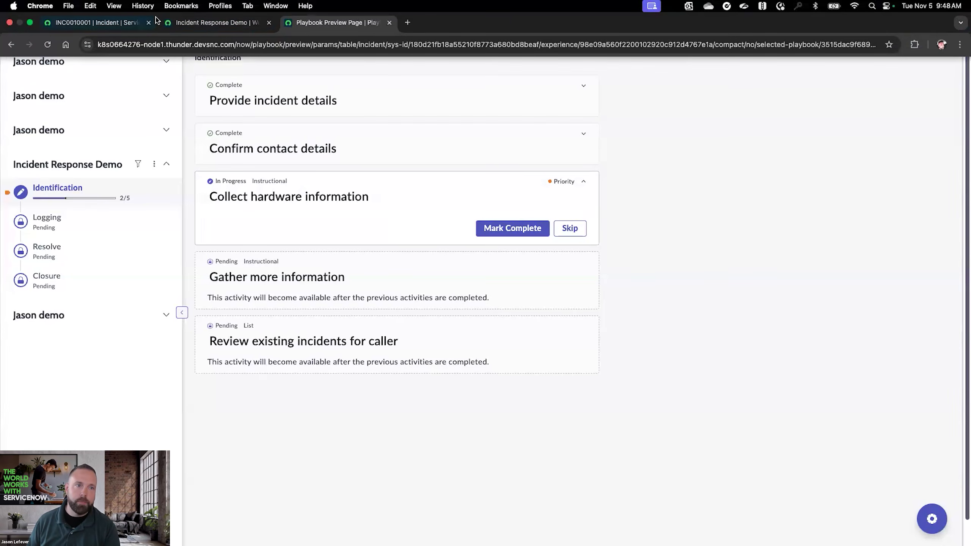
# - Return to Workflow Studio, close the test dialog, and view the diagrams of the Disk and Software variants
pyautogui.click(201, 26)
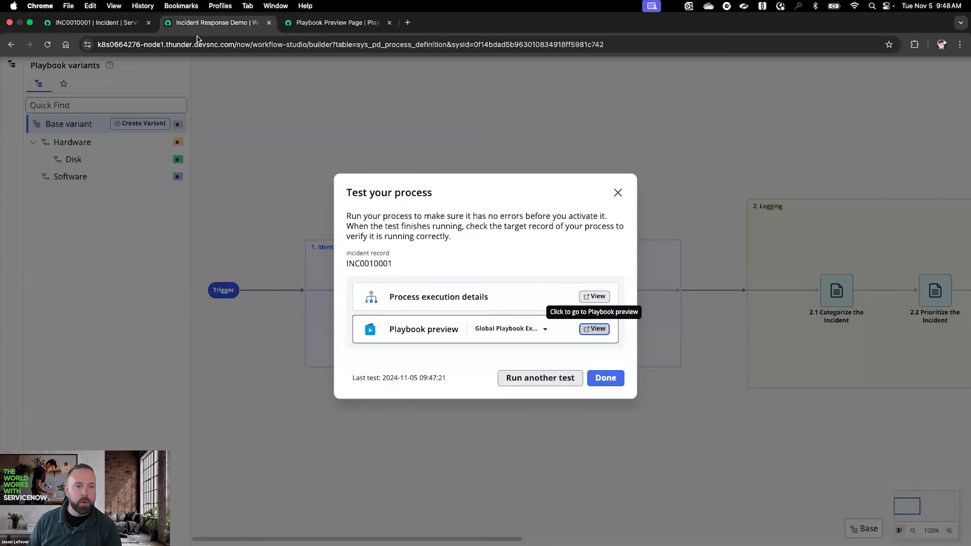
pyautogui.click(619, 191)
pyautogui.click(81, 158)
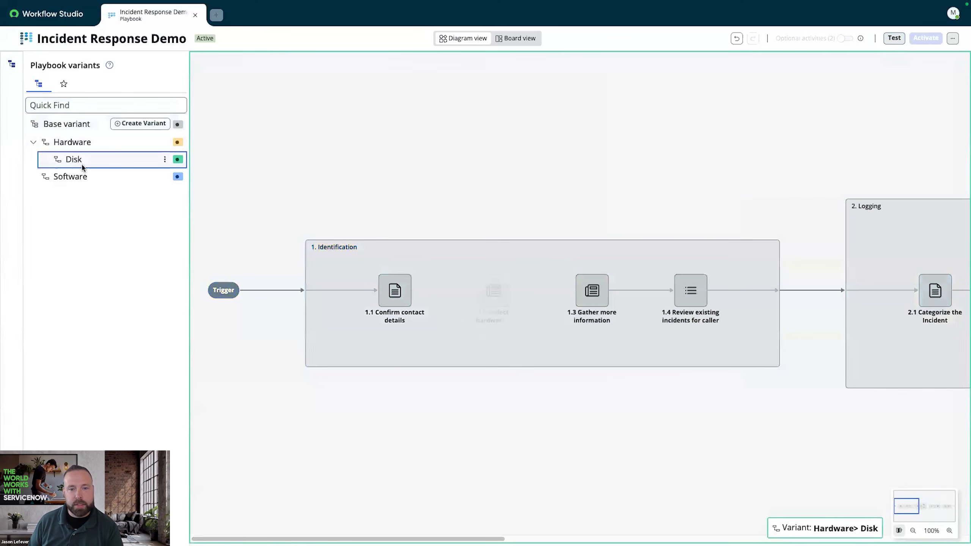
pyautogui.click(92, 182)
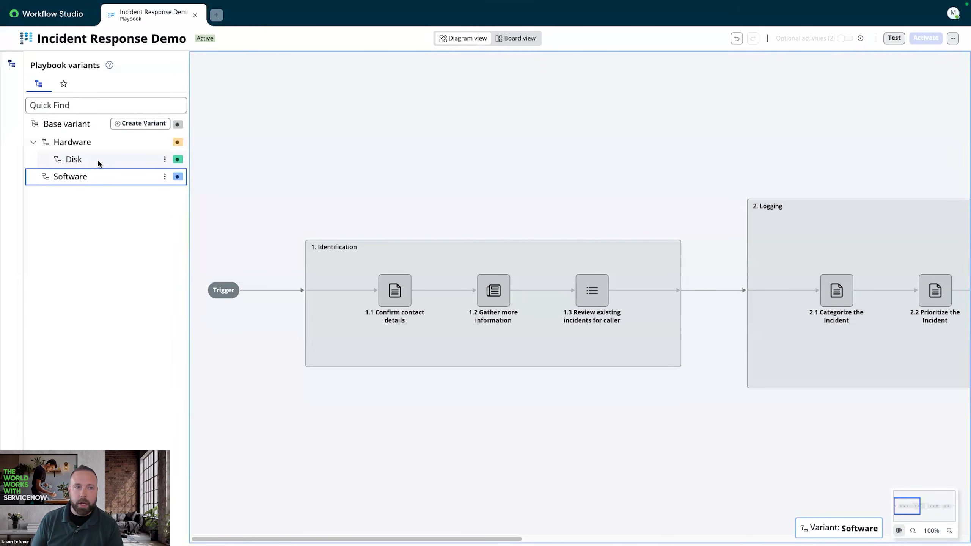
pyautogui.moveTo(42, 20)
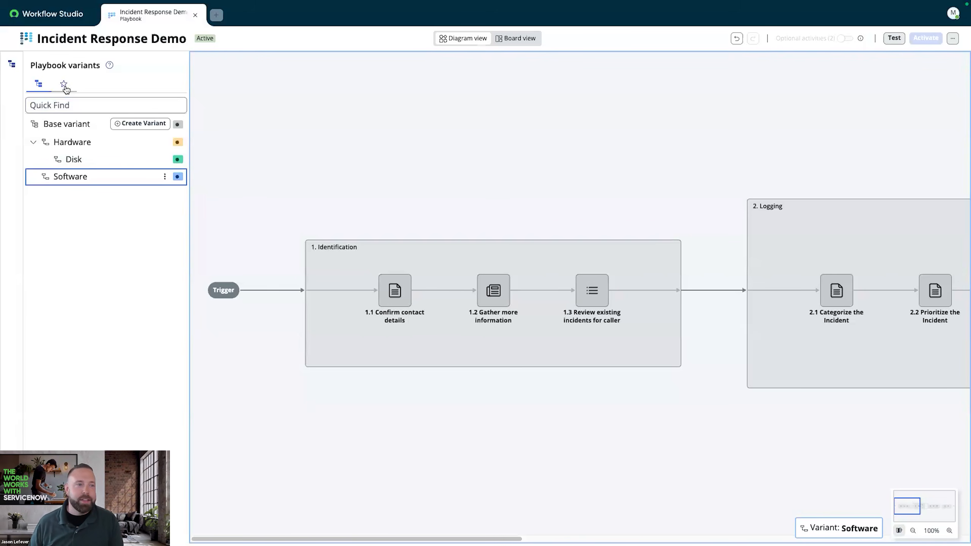
pyautogui.click(168, 177)
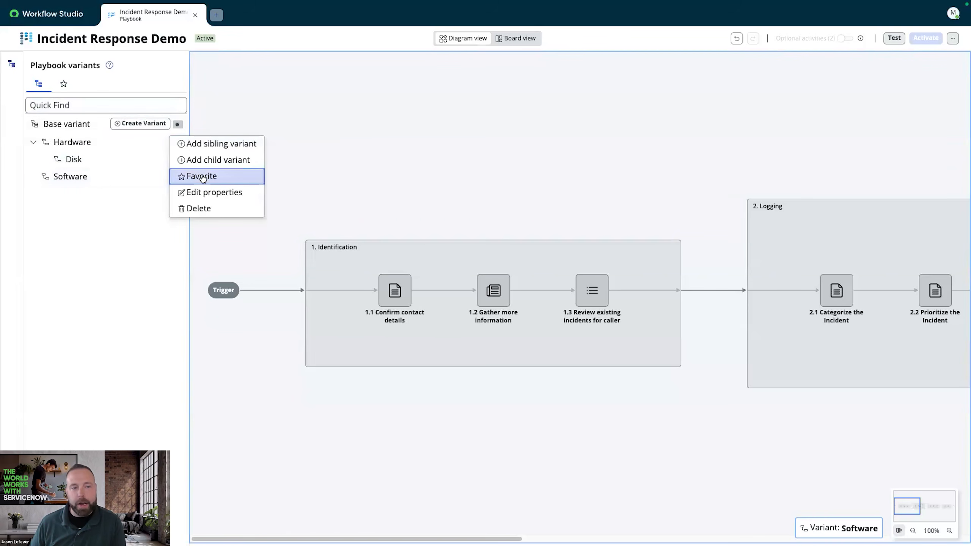
pyautogui.click(33, 143)
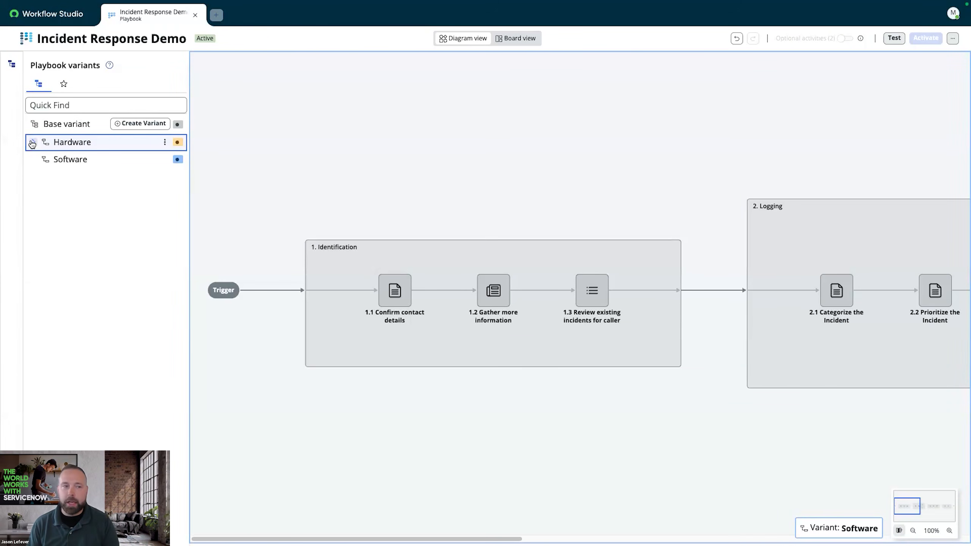
pyautogui.click(33, 143)
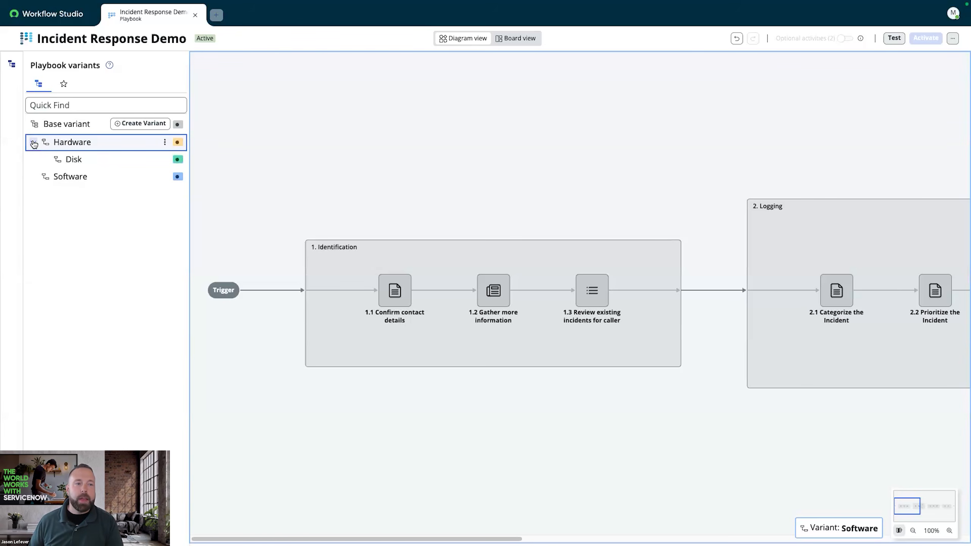
# - Mark the Disk variant as a favorite, view the favorites list, and return to the playbook variants tree
pyautogui.click(164, 161)
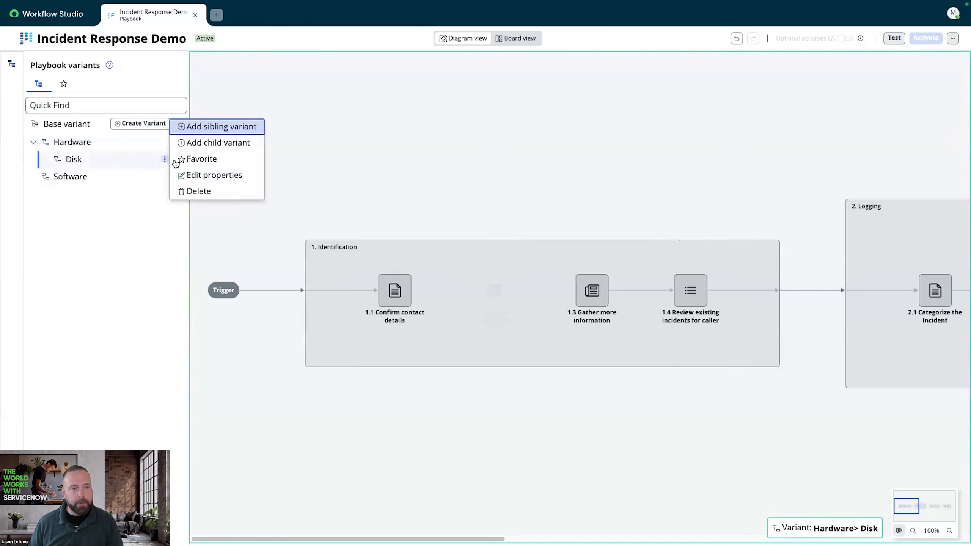
pyautogui.click(195, 159)
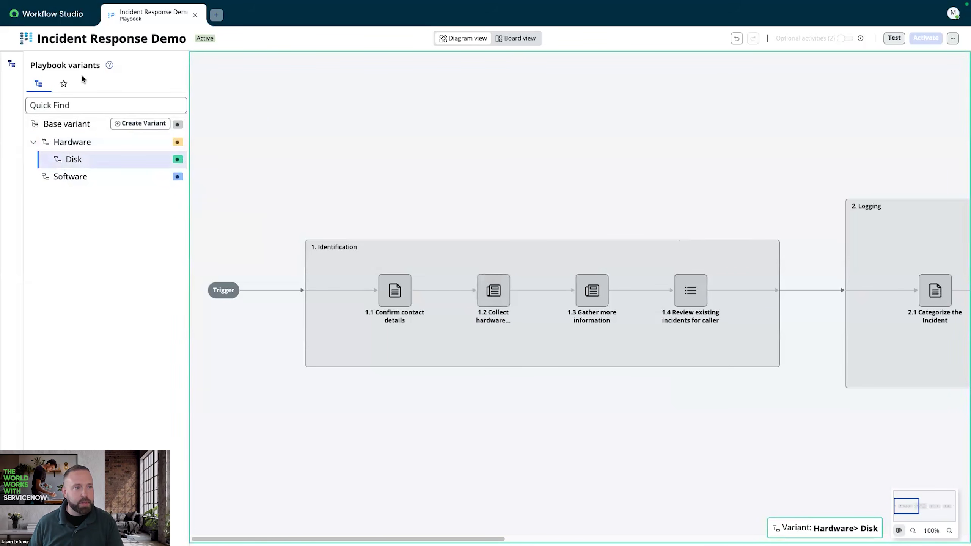
pyautogui.click(63, 84)
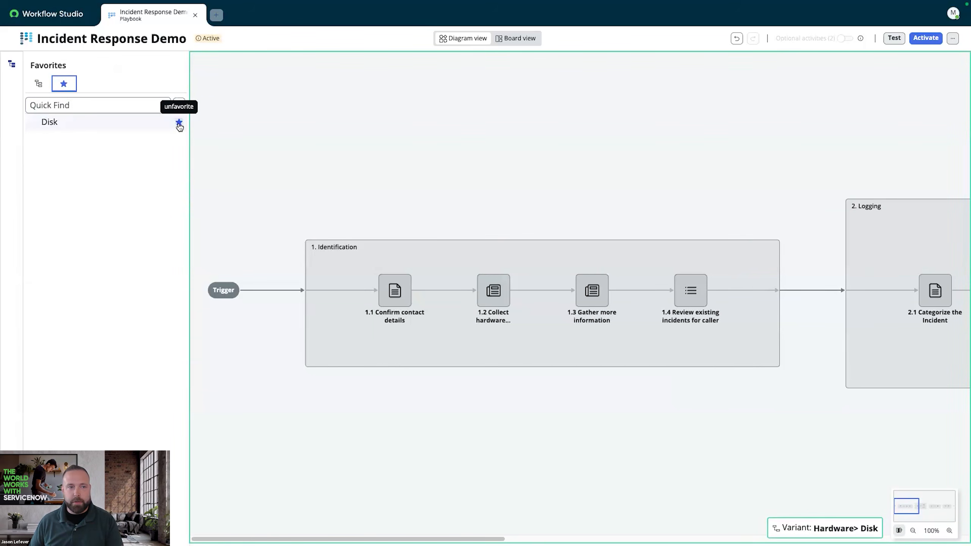
pyautogui.click(38, 85)
# - Search for "disk" in both the collapsed variants tree and the favorites, and clear the search
pyautogui.click(46, 102)
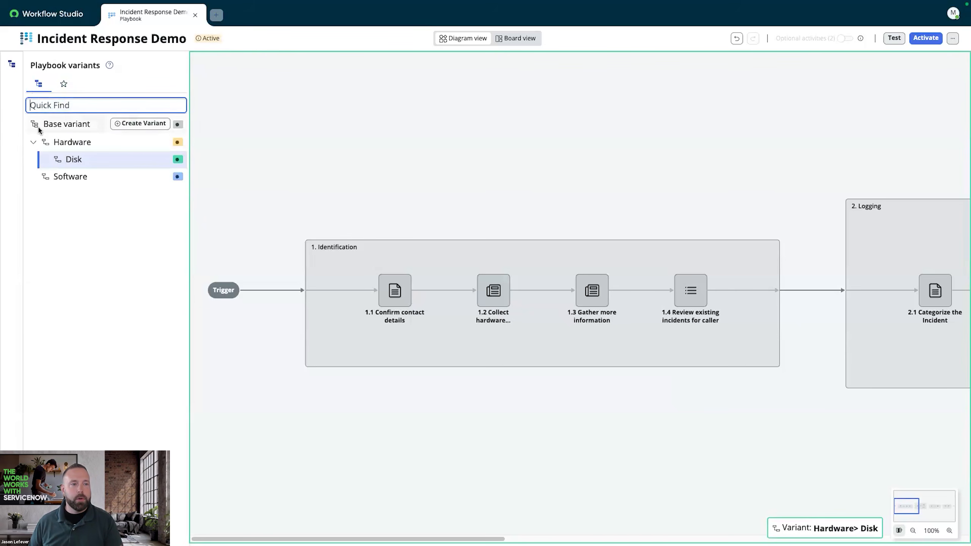
pyautogui.click(34, 142)
pyautogui.click(46, 106)
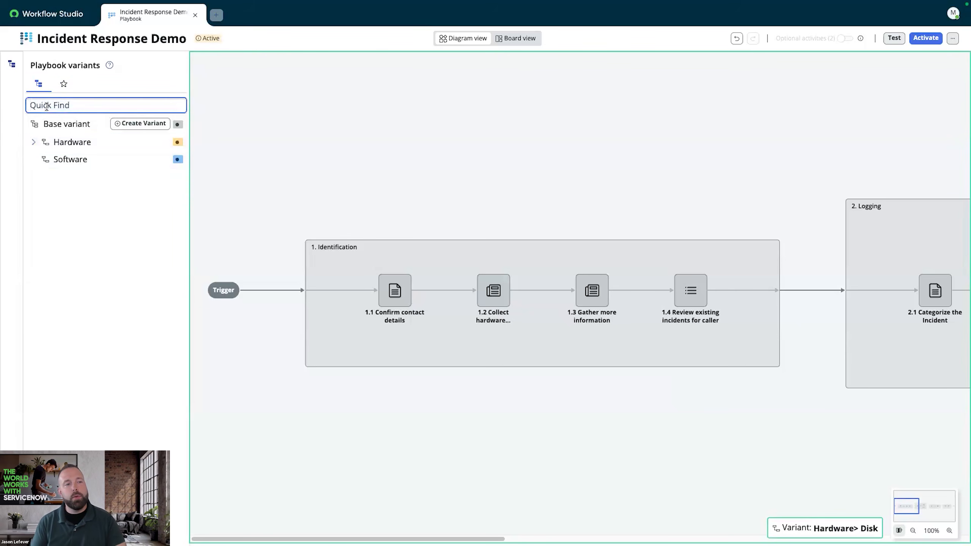
pyautogui.write('disk')
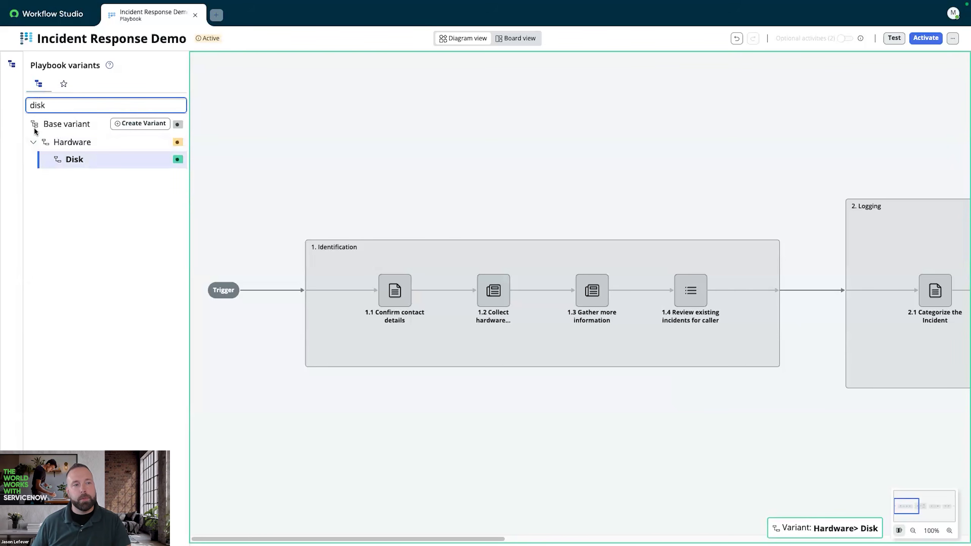
pyautogui.click(64, 83)
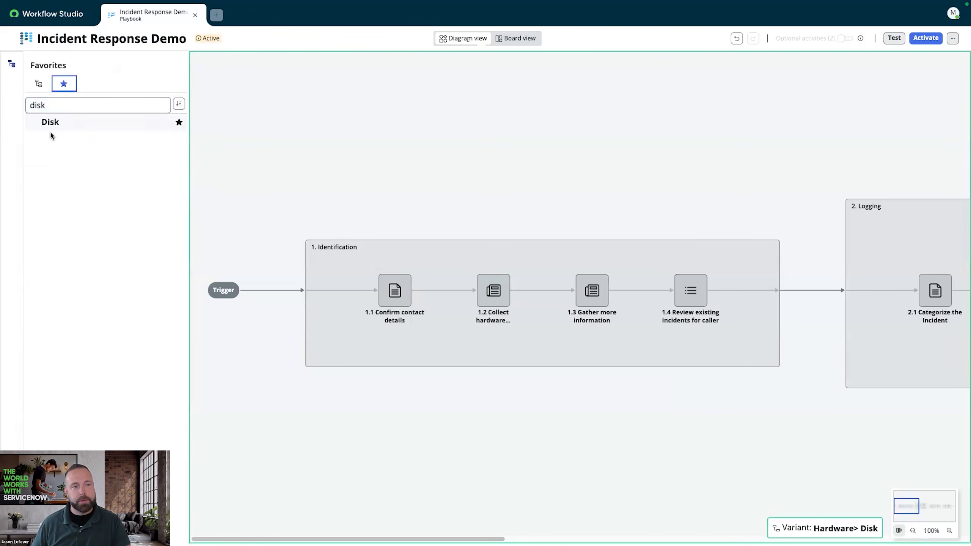
pyautogui.click(39, 86)
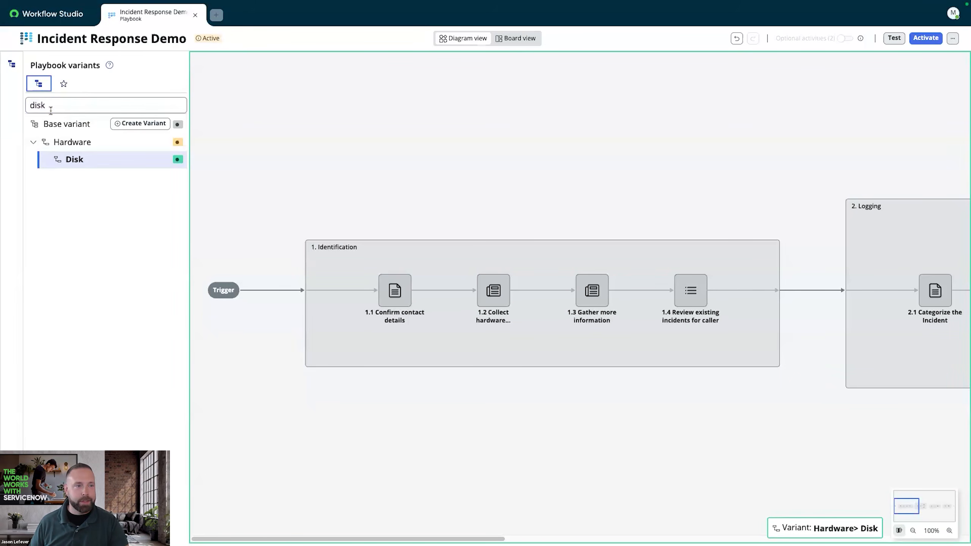
pyautogui.moveTo(54, 105); pyautogui.dragTo(28, 108)
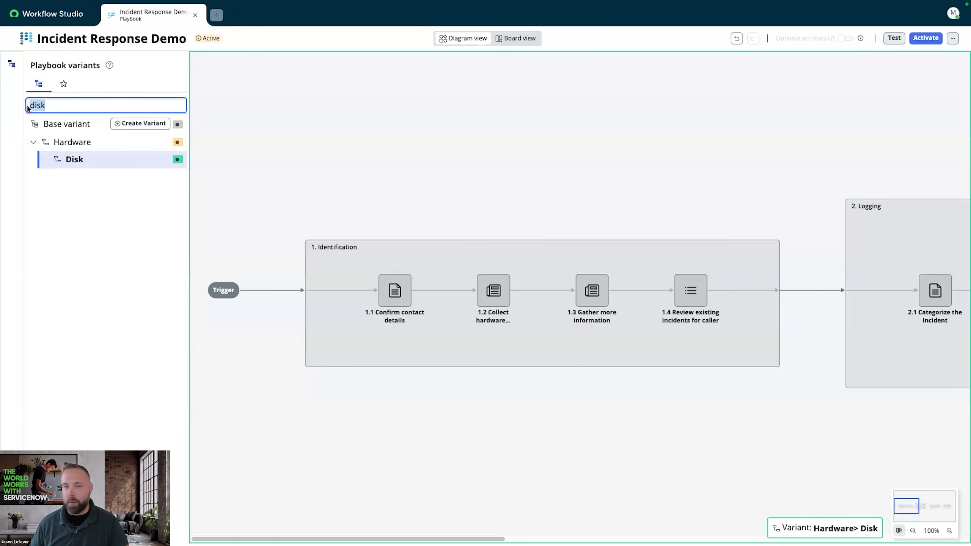
pyautogui.press('BackSpace')
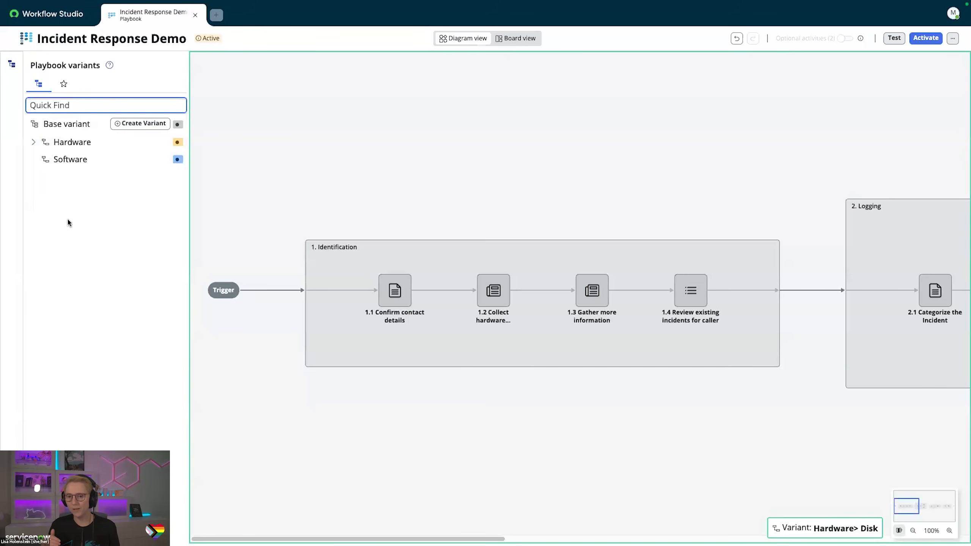
# - Expand the Hardware variant and try to move a variant to a different level of the tree
pyautogui.click(34, 142)
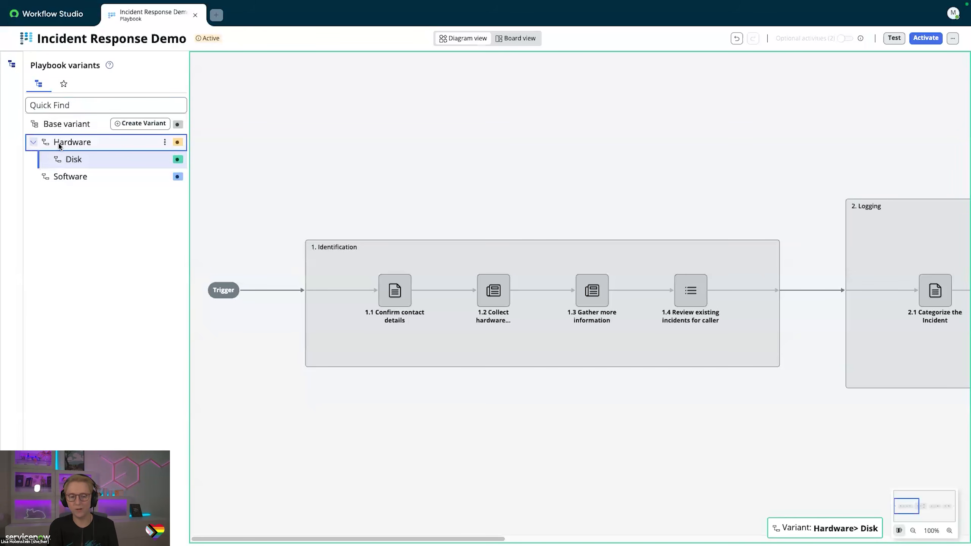
pyautogui.click(164, 143)
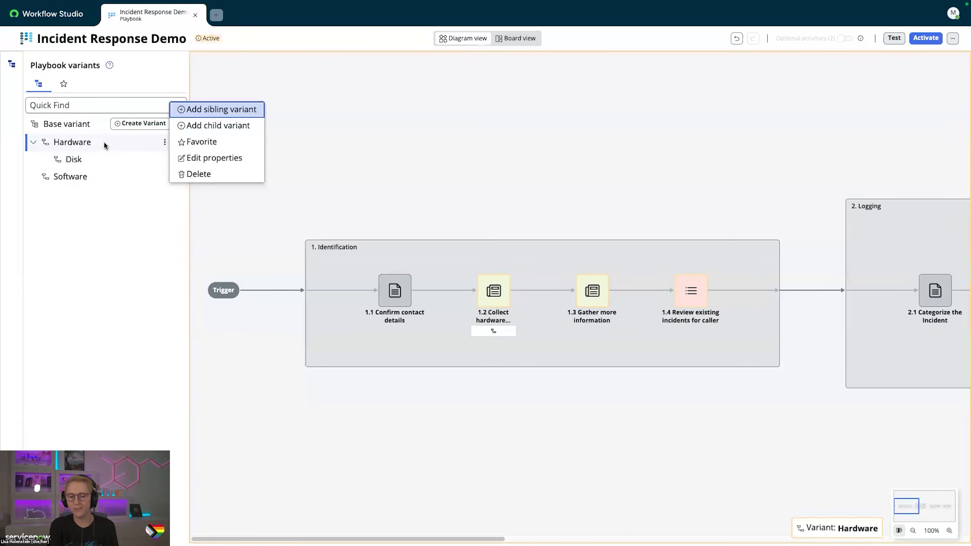
pyautogui.moveTo(104, 145); pyautogui.dragTo(106, 167)
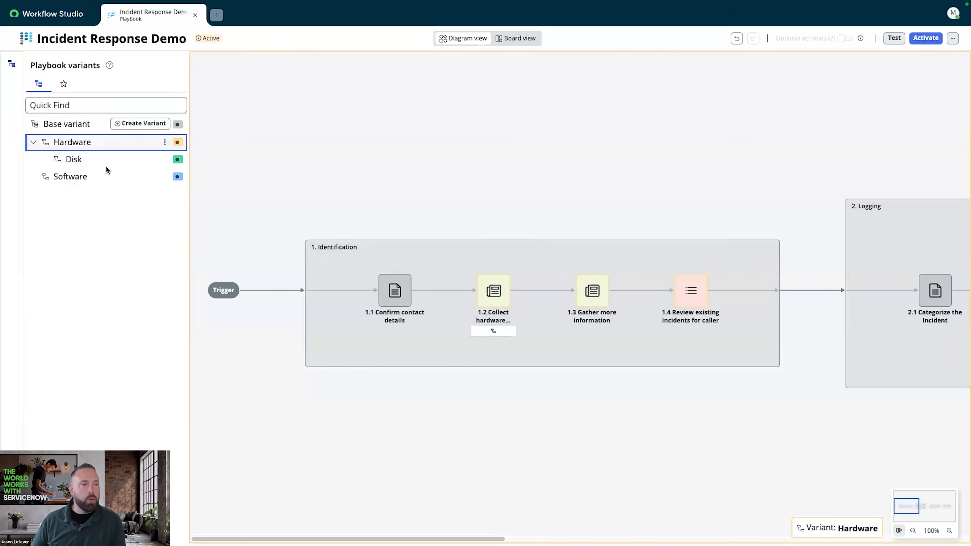
pyautogui.click(101, 144)
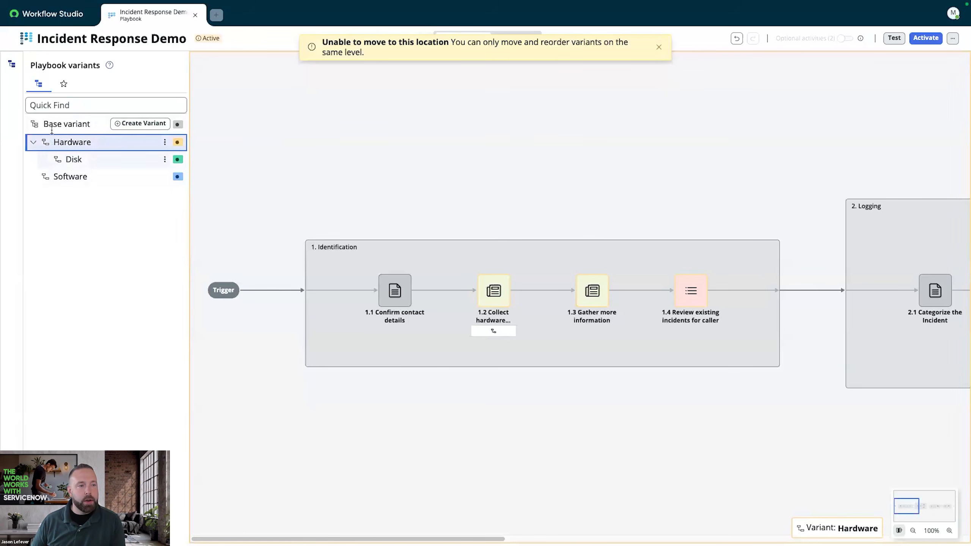
# - Move the Software variant above Hardware in the variants tree, and restore Hardware to the first position
pyautogui.moveTo(152, 177); pyautogui.dragTo(126, 142)
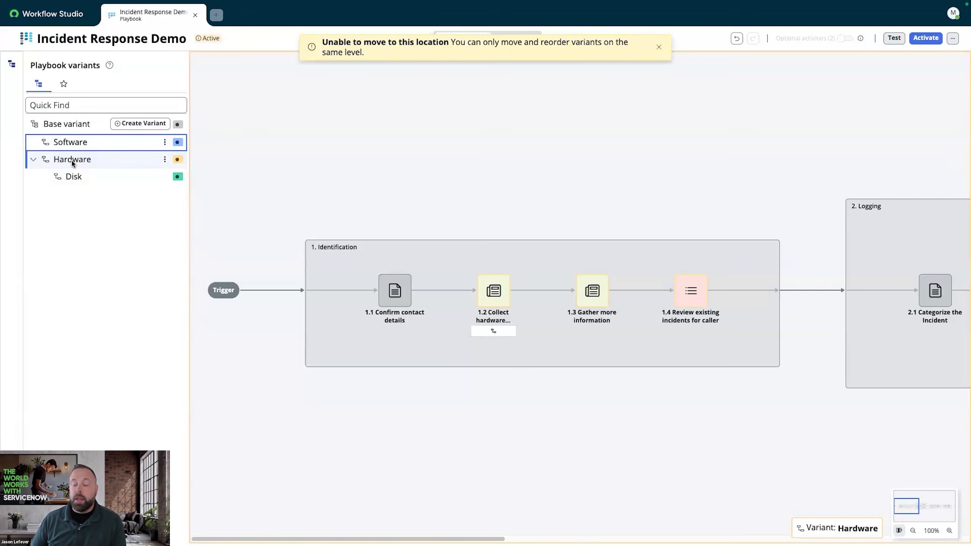
pyautogui.moveTo(71, 161); pyautogui.dragTo(74, 140)
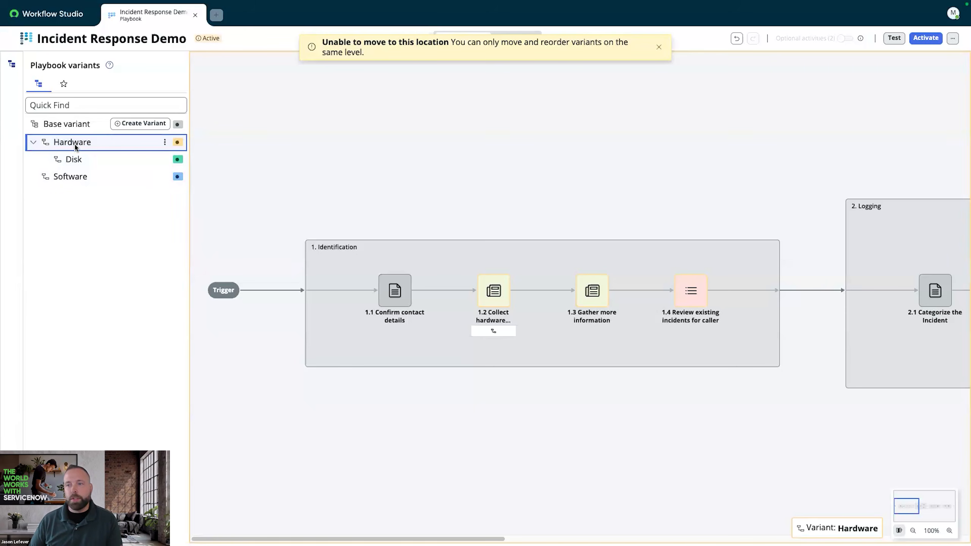
pyautogui.click(658, 47)
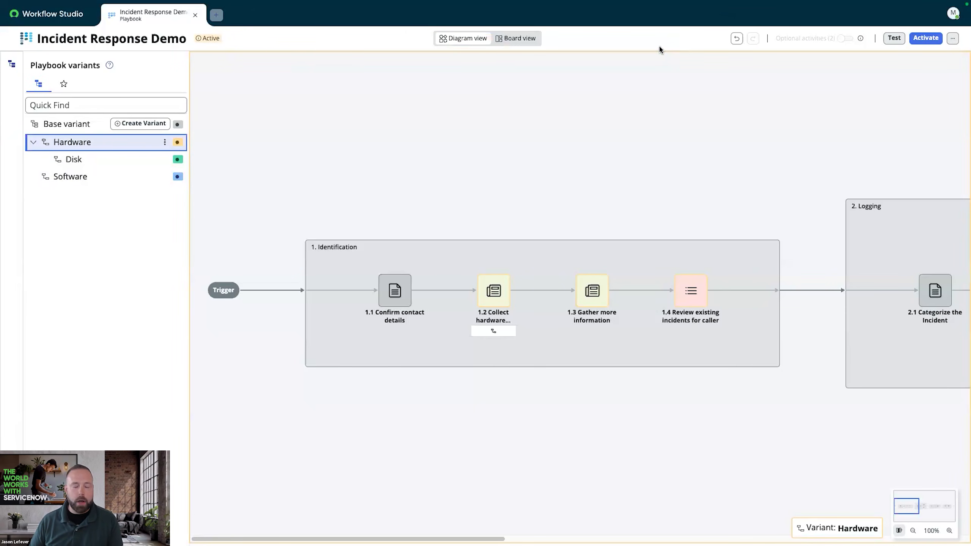